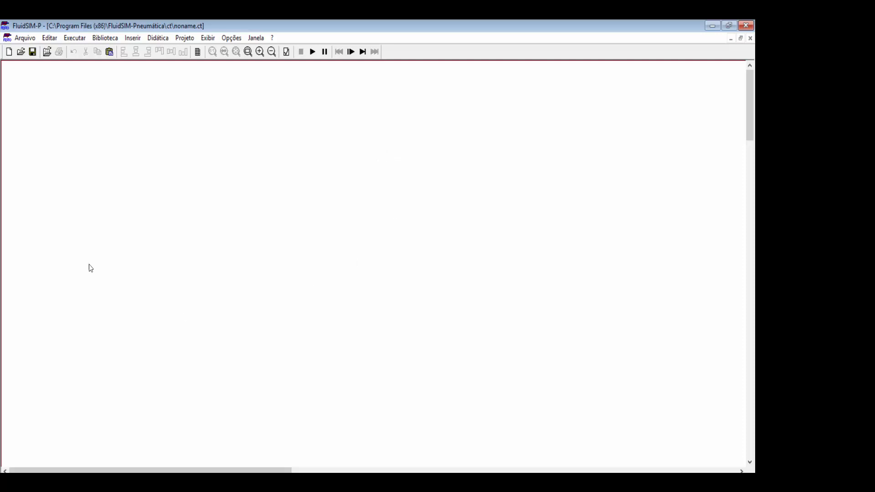
- Search the components for "cil" and place a "Cilindro de dupla ação" in the upper-left area of the blank circuit
left_click(132, 38)
left_click(142, 51)
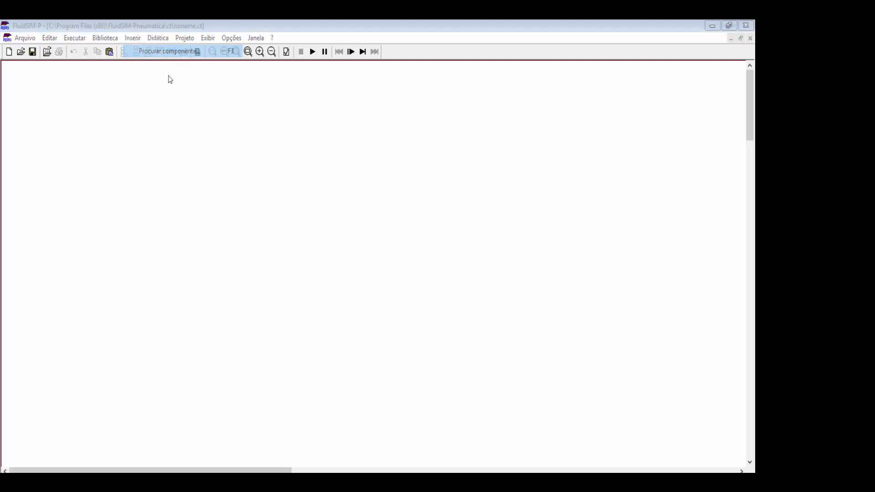
type("cil")
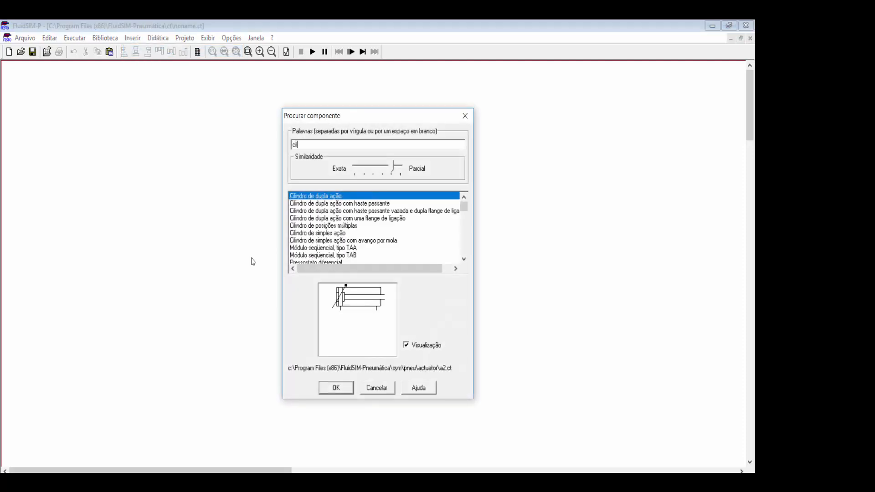
left_click(336, 387)
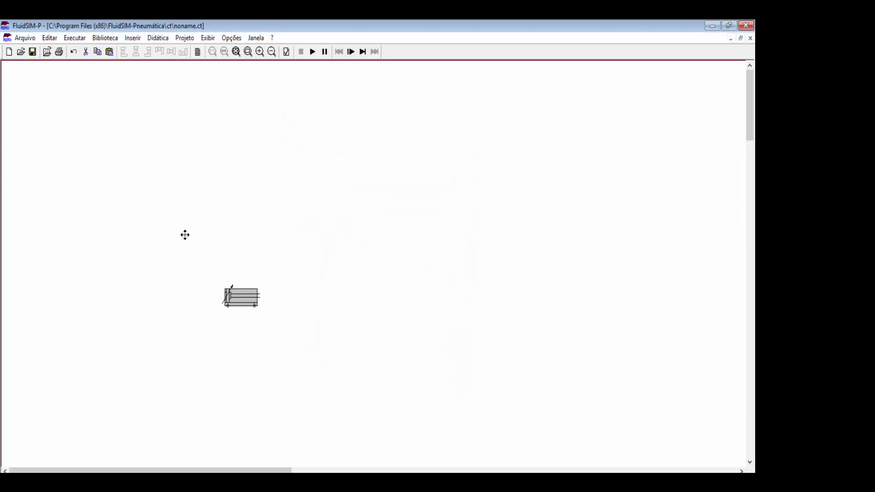
left_click(90, 105)
left_click(146, 177)
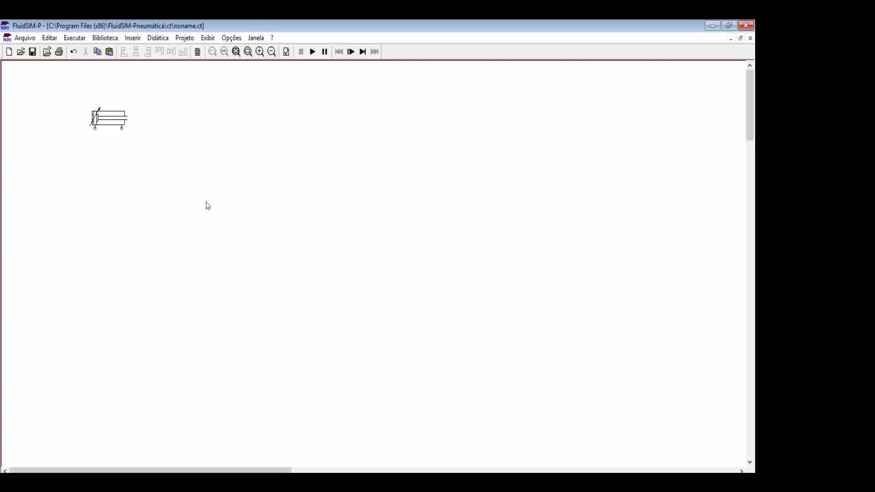
- Add position labels to the cylinder: S1 at 0 mm and S2 at 100 mm
double_click(114, 124)
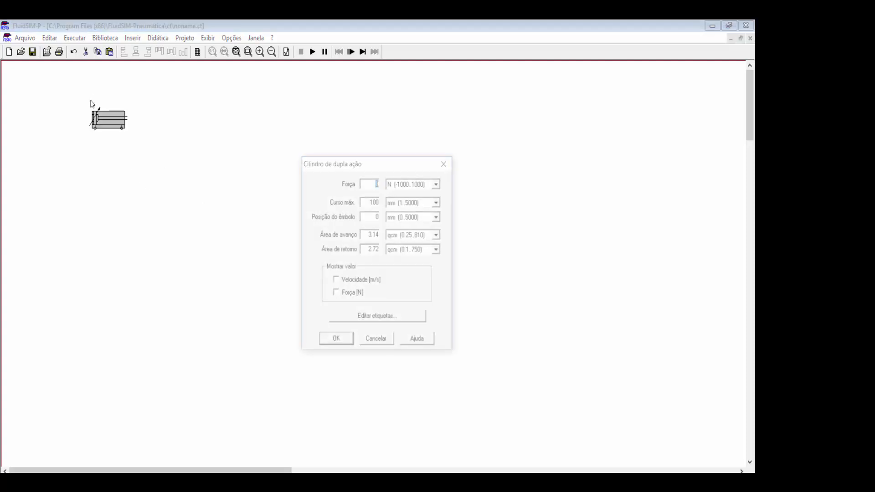
left_click(375, 319)
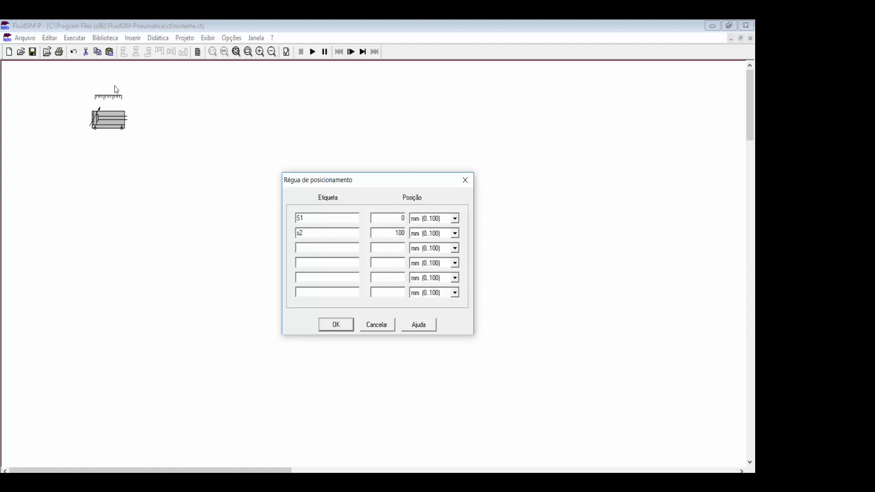
left_click(329, 324)
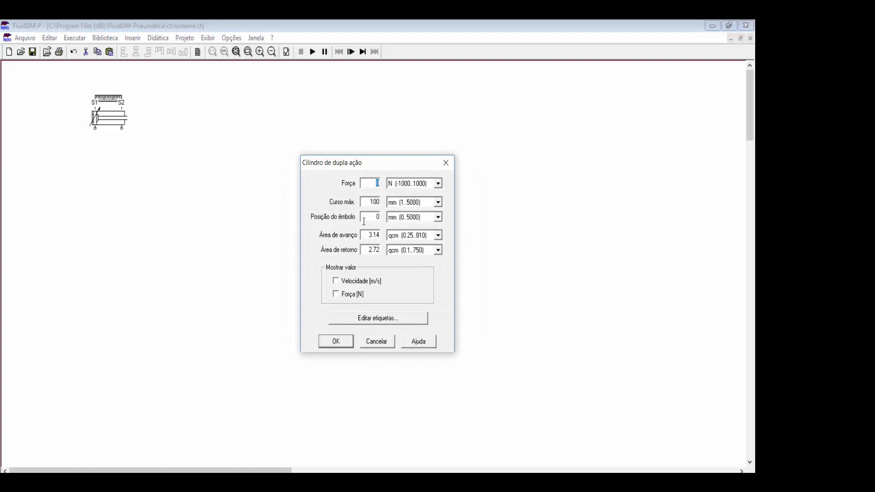
left_click(334, 343)
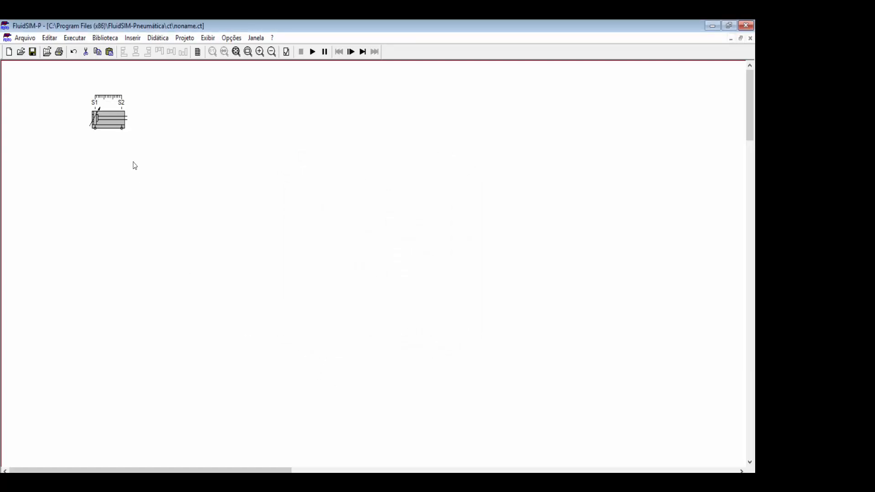
- Add a text label reading "A1" above the cylinder's position ruler
left_click(135, 40)
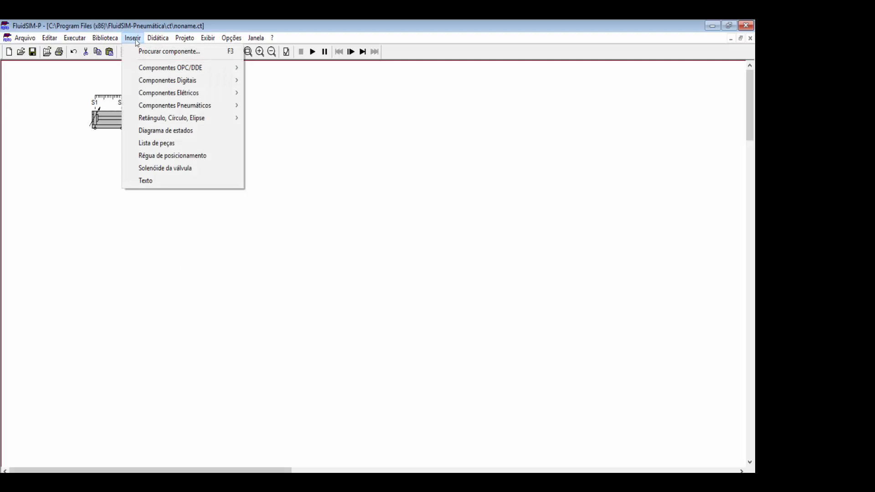
left_click(158, 181)
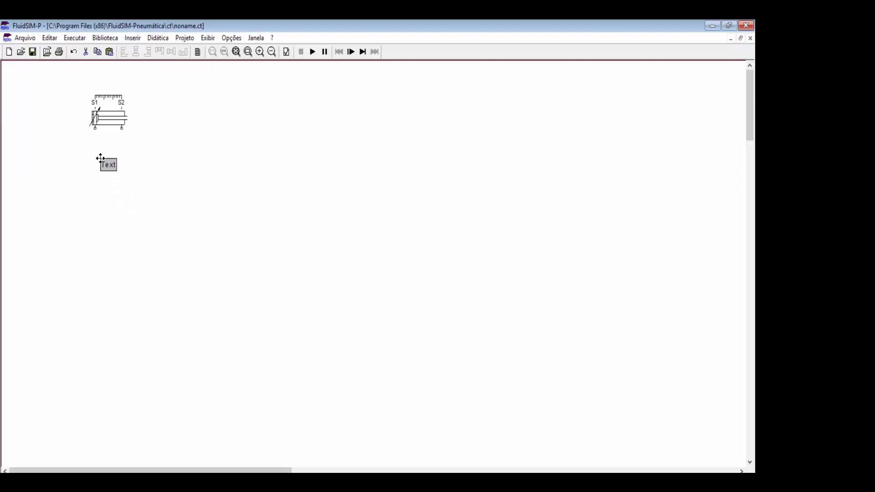
left_click(102, 78)
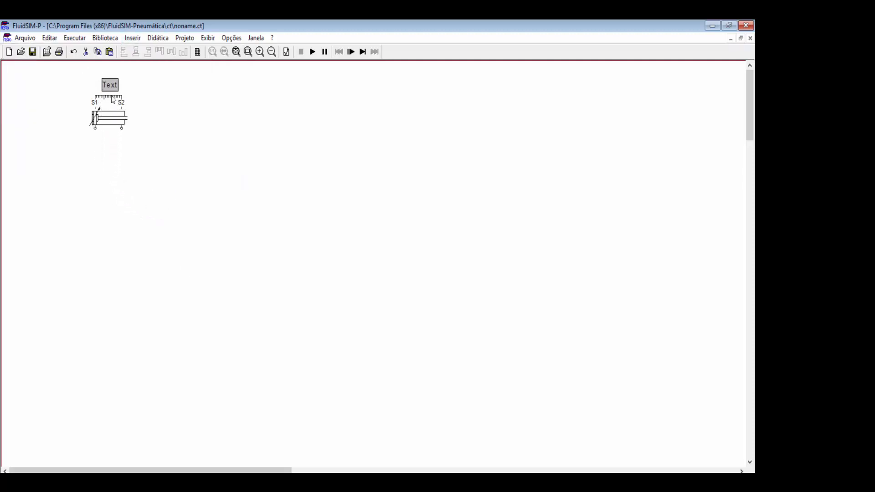
double_click(113, 86)
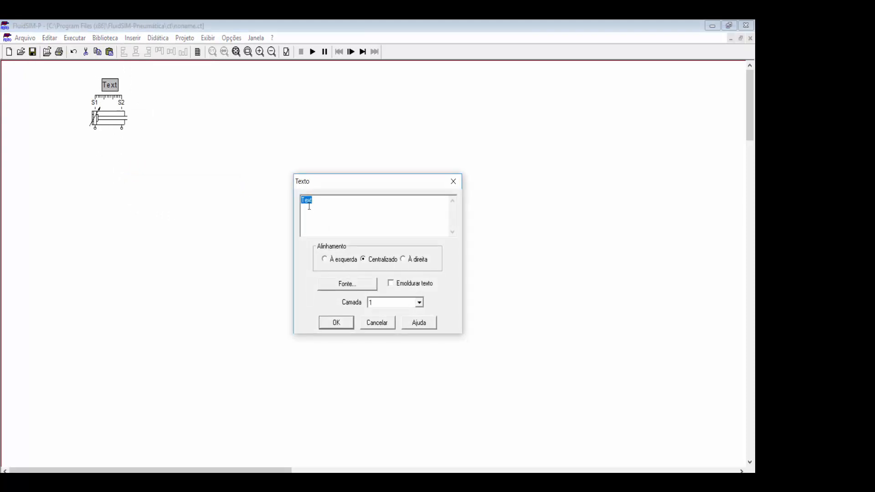
type("A1")
left_click(343, 324)
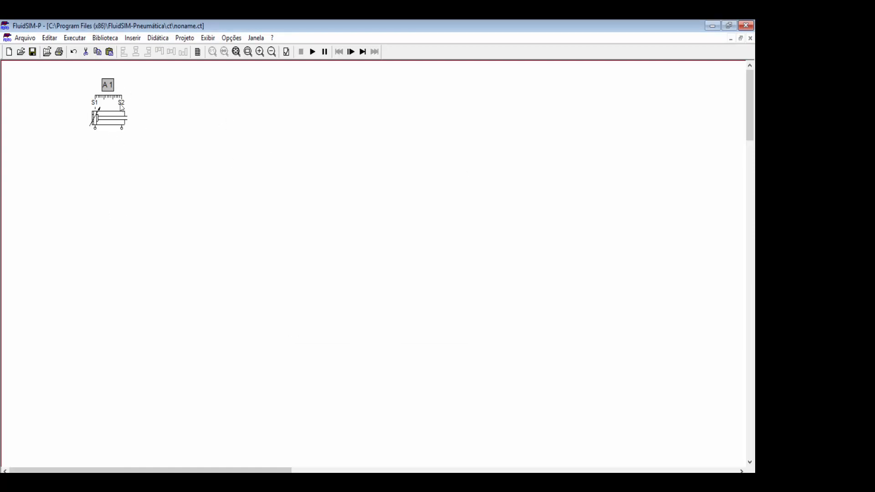
- Duplicate the cylinder together with its ruler and A1 label, and place the copy beside the original
left_click_drag(133, 171, 71, 81)
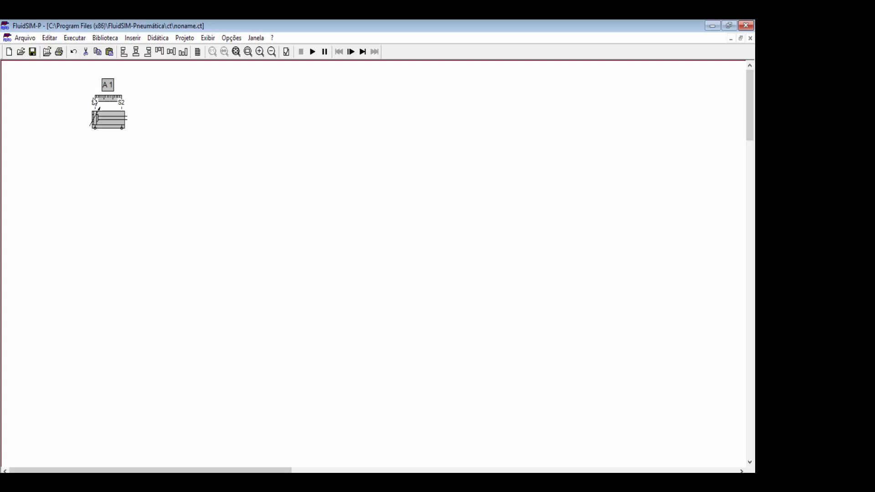
key("ctrl+c")
key("ctrl+v")
left_click_drag(389, 289, 208, 116)
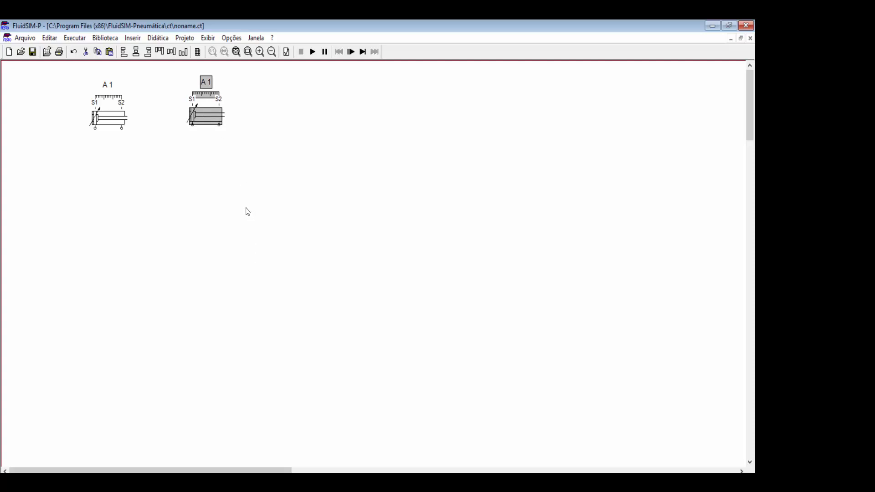
- Change the text label above the copied cylinder to "A2"
left_click(273, 190)
left_click(207, 85)
left_click_drag(205, 84, 165, 71)
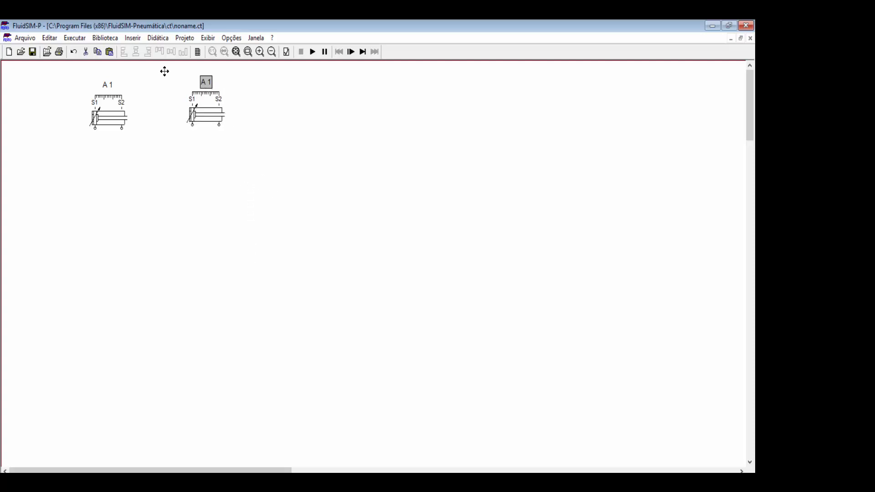
double_click(206, 84)
left_click(314, 204)
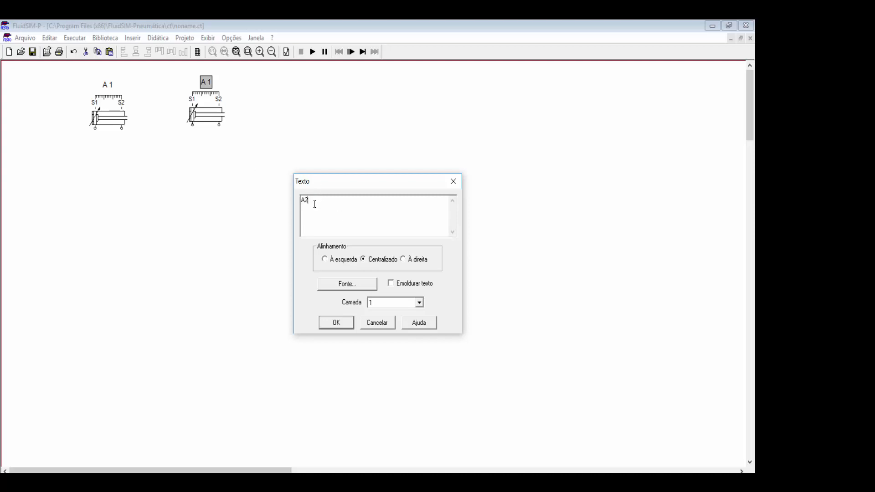
type("2")
left_click(336, 322)
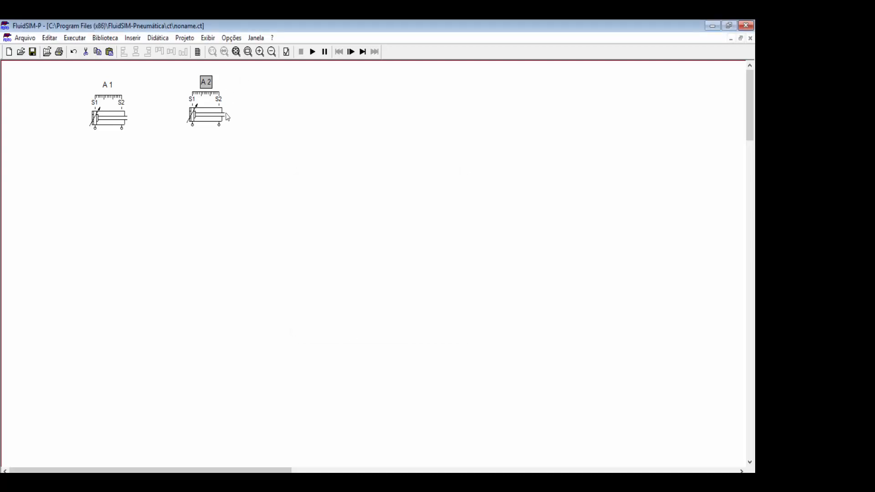
- Rename the position labels on cylinder A2's ruler to S3 and S4
double_click(205, 95)
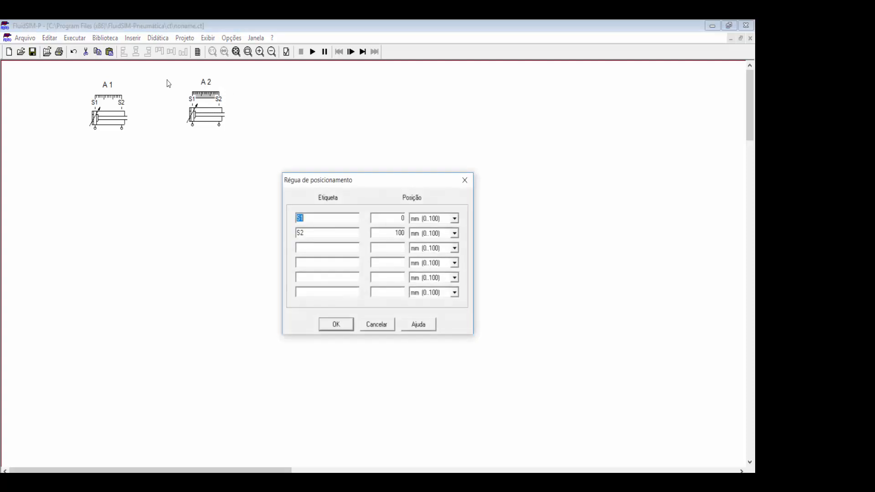
left_click(311, 220)
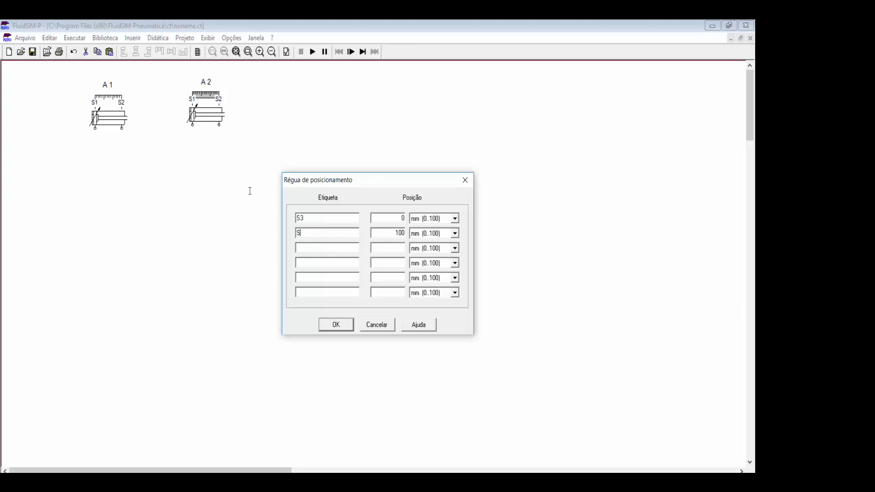
left_click(318, 324)
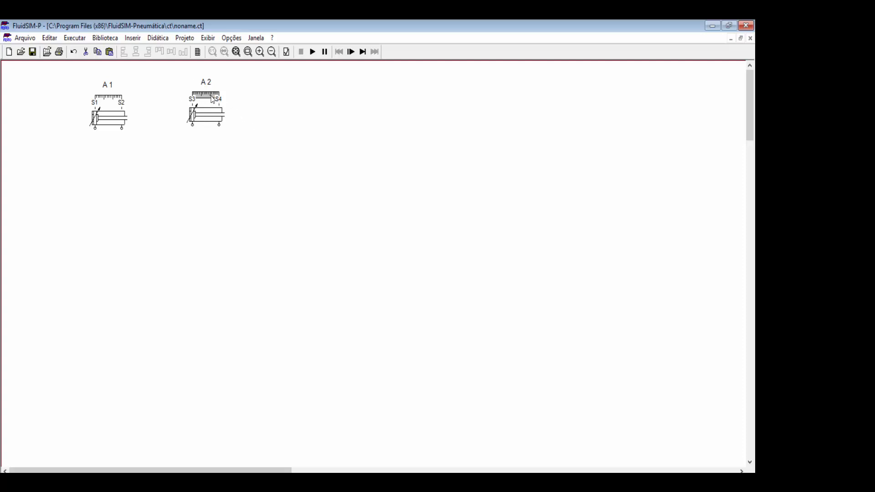
- Move both position rulers to their cylinders' rod ends and align cylinder A2 and its ruler level with those of A1
left_click_drag(220, 105, 255, 109)
left_click_drag(114, 98, 146, 105)
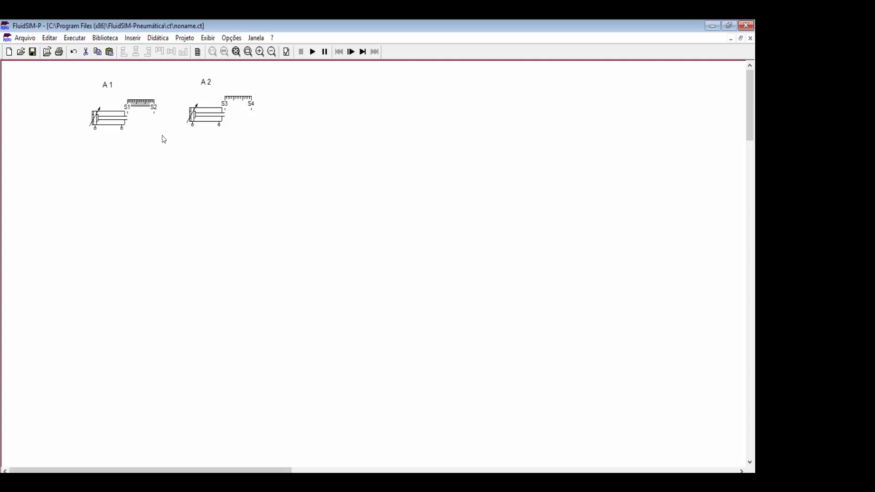
left_click(207, 120)
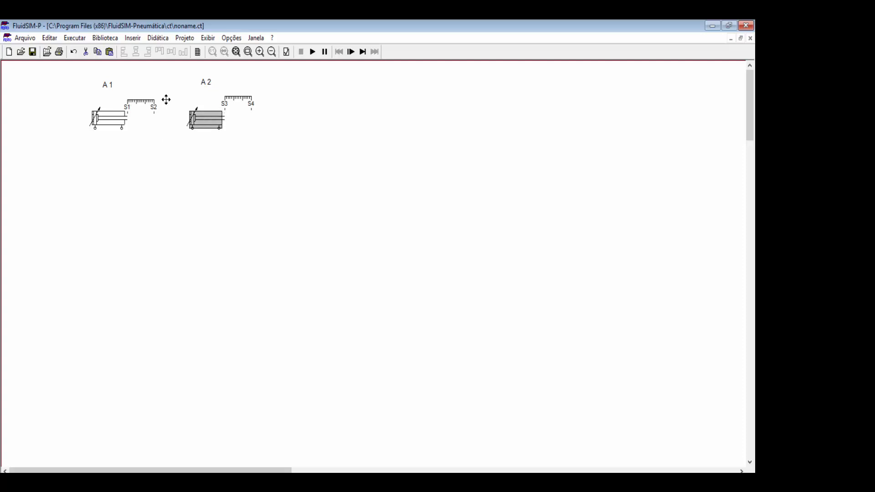
left_click_drag(166, 100, 211, 118)
- Search the components for "val" and place a "Válvula de 5/n vias" directly below cylinder A1
left_click(133, 38)
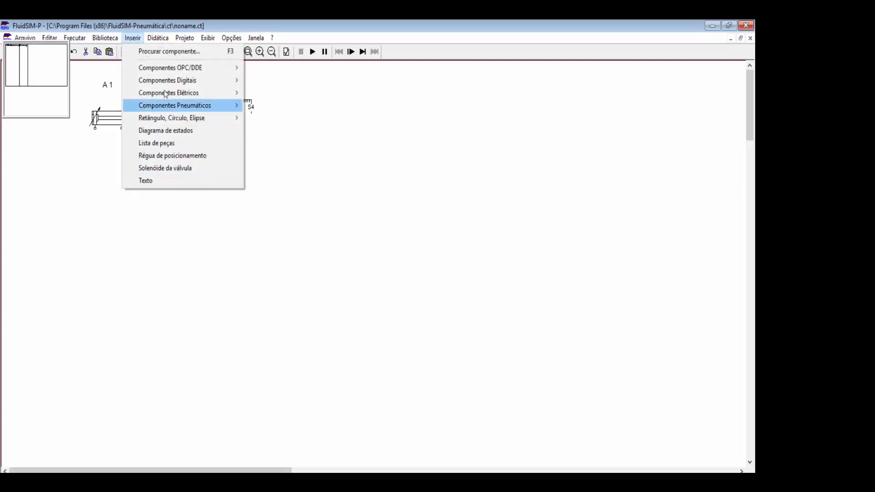
left_click(169, 51)
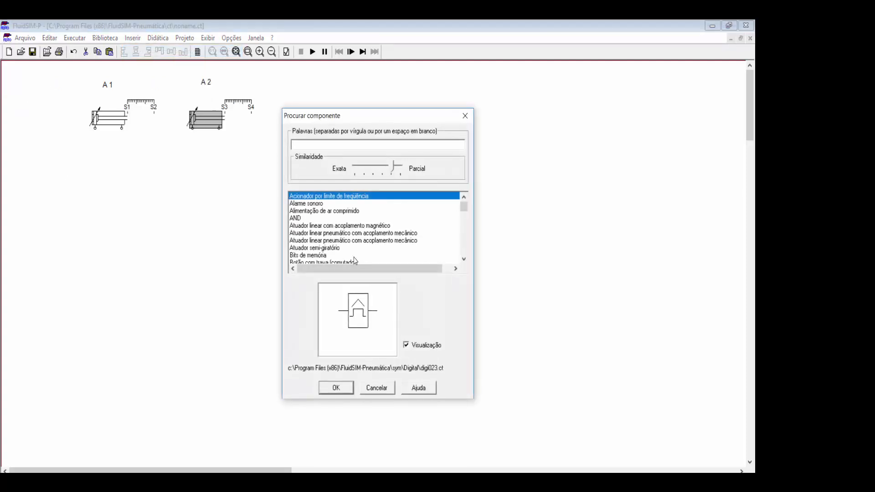
type("va")
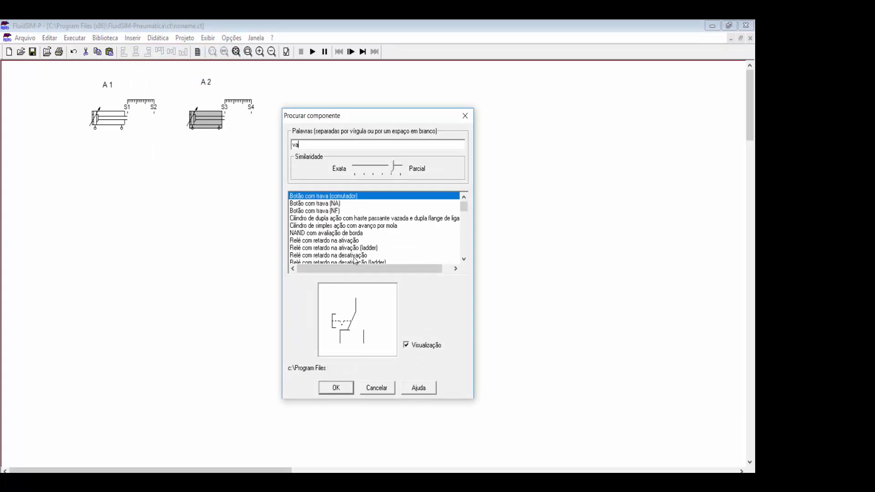
type("l")
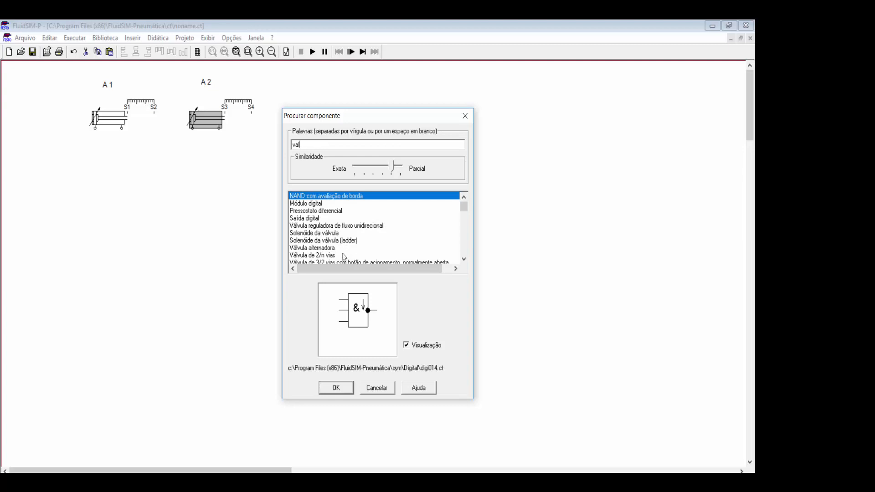
scroll(346, 253, "down", 3)
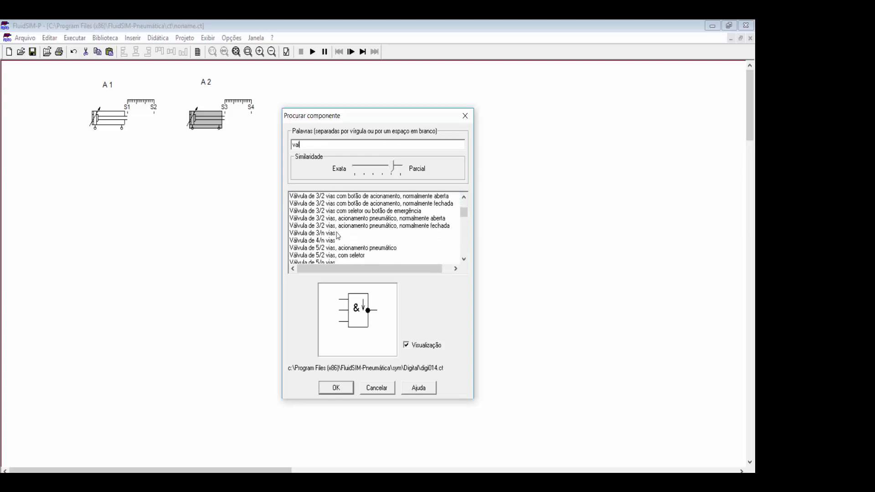
scroll(335, 249, "down", 1)
scroll(335, 249, "down", 1)
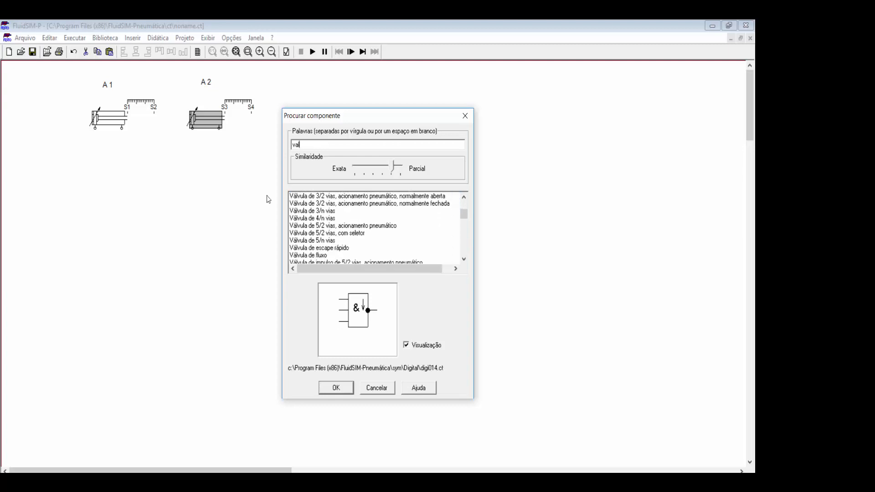
left_click(334, 240)
left_click(336, 387)
left_click_drag(336, 387, 86, 182)
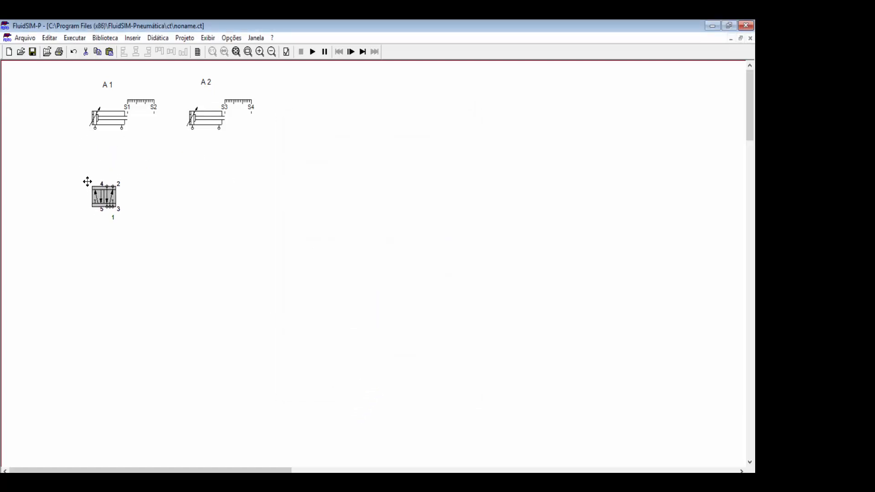
left_click(137, 216)
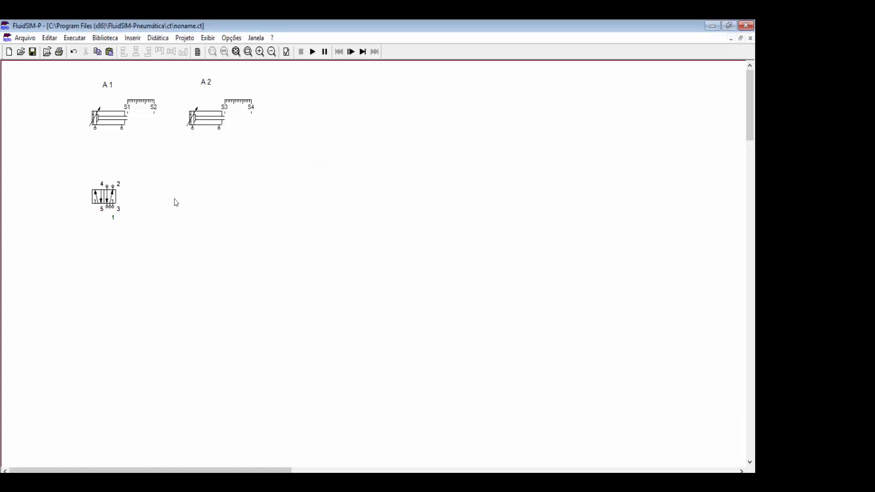
left_click_drag(113, 199, 116, 199)
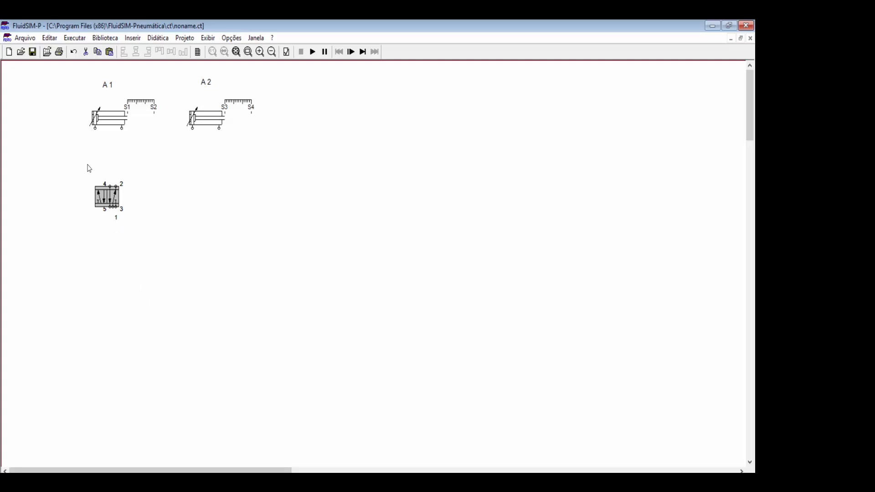
- Give the 5/n-way valve a pneumatic pilot actuation on its left side, using the plain dashed-line symbol
double_click(109, 203)
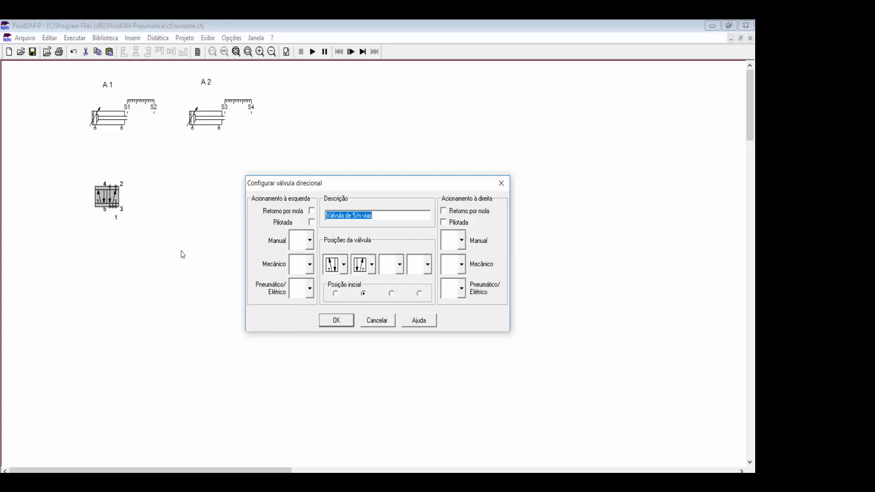
left_click(310, 289)
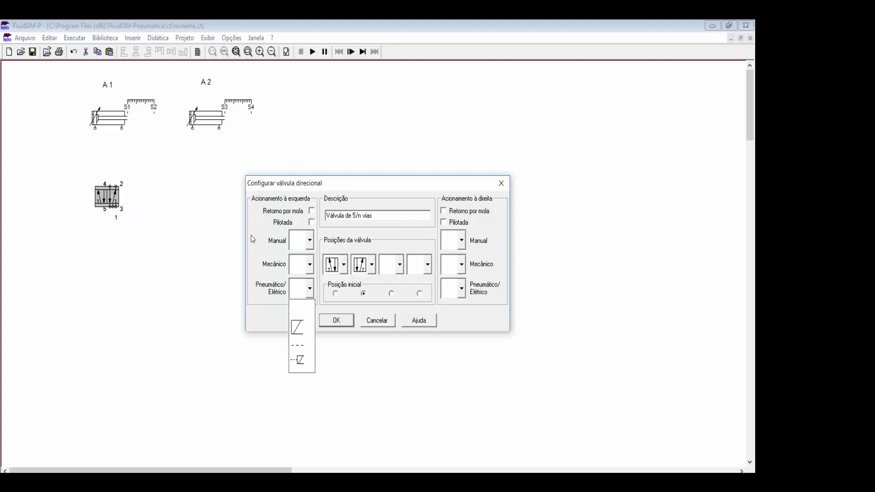
left_click(302, 347)
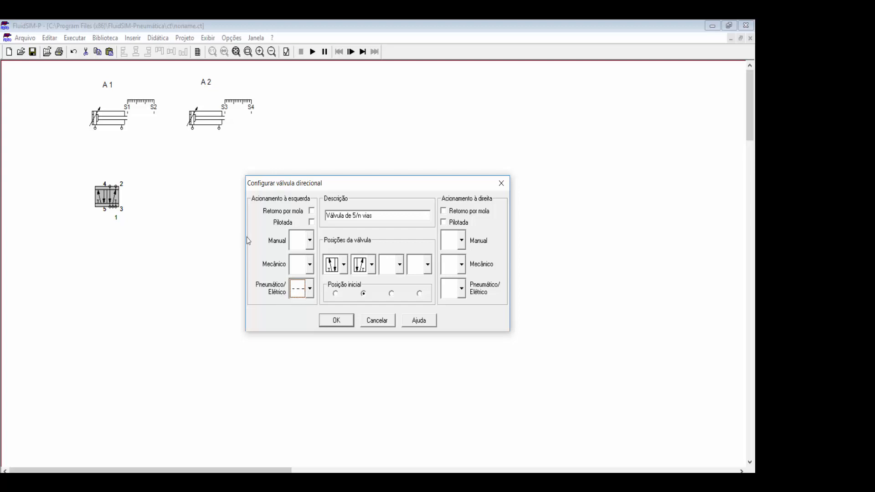
left_click(309, 289)
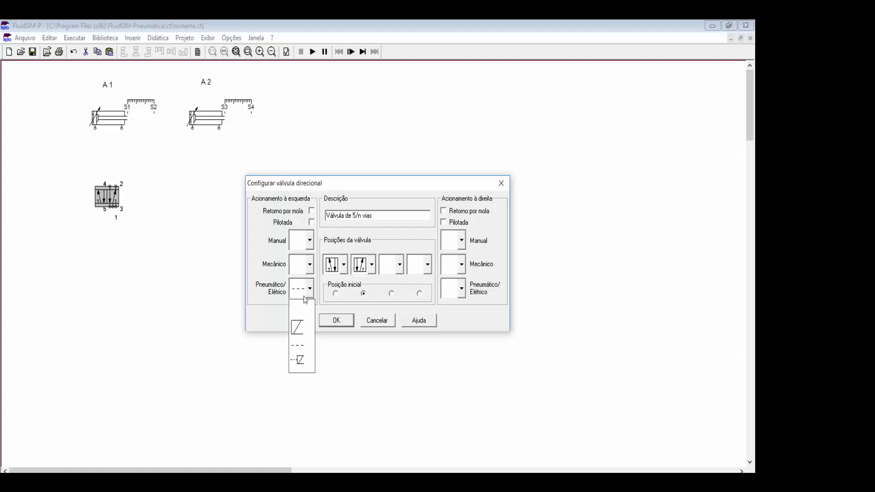
left_click(334, 322)
left_click(334, 321)
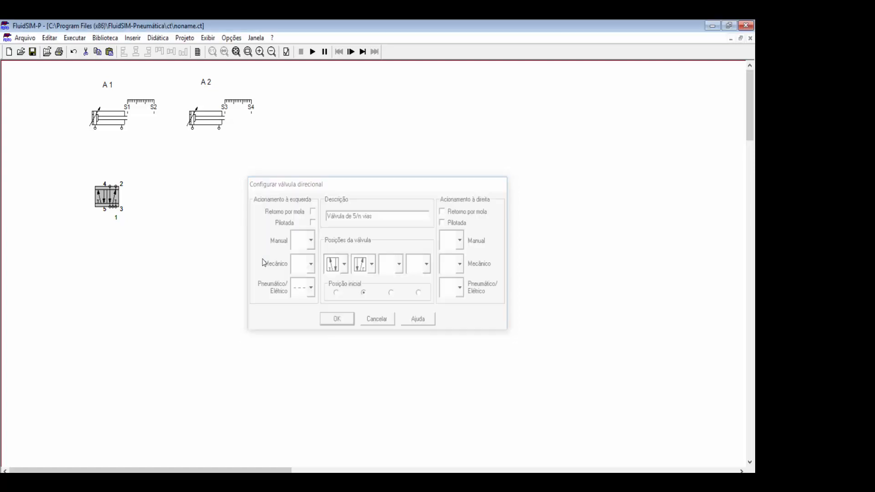
- Add the same dashed-line pneumatic pilot actuation to the right side of the 5/n-way valve
double_click(109, 201)
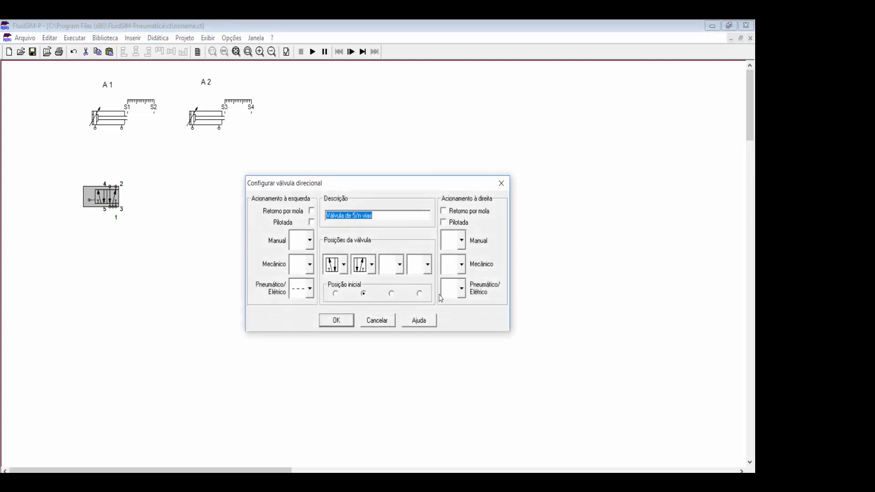
left_click(461, 288)
key("Return")
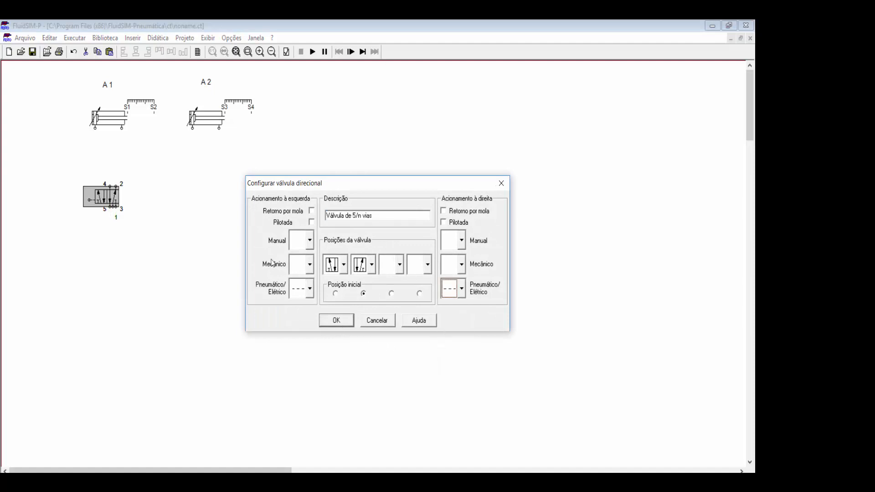
key("Return")
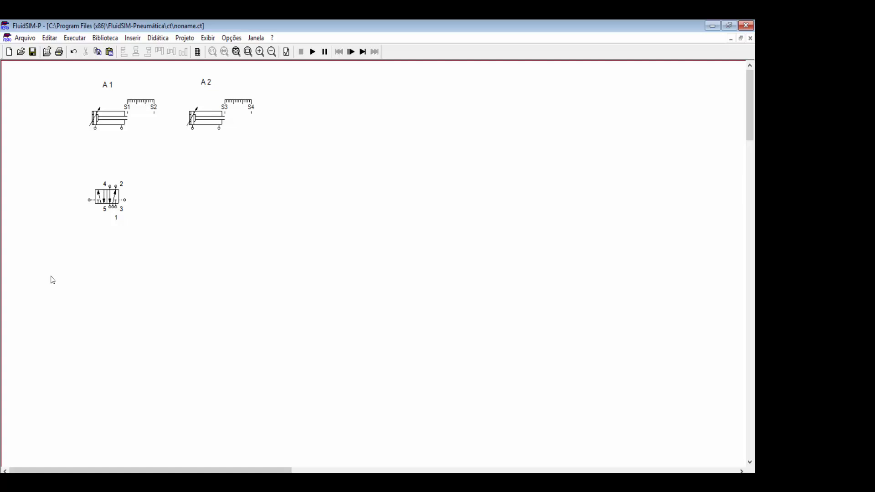
- Search the components for "ar" and place an "Alimentação de ar comprimido" below and to the left of the valve
left_click(133, 38)
left_click(135, 50)
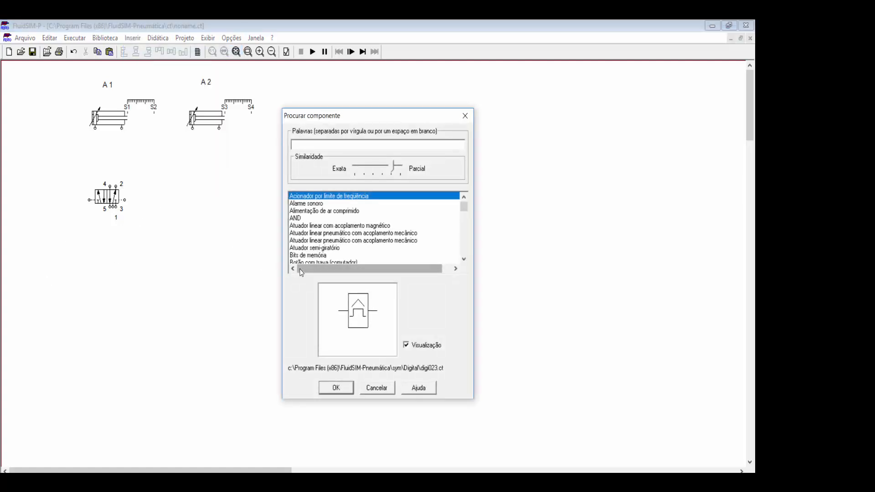
type("ar")
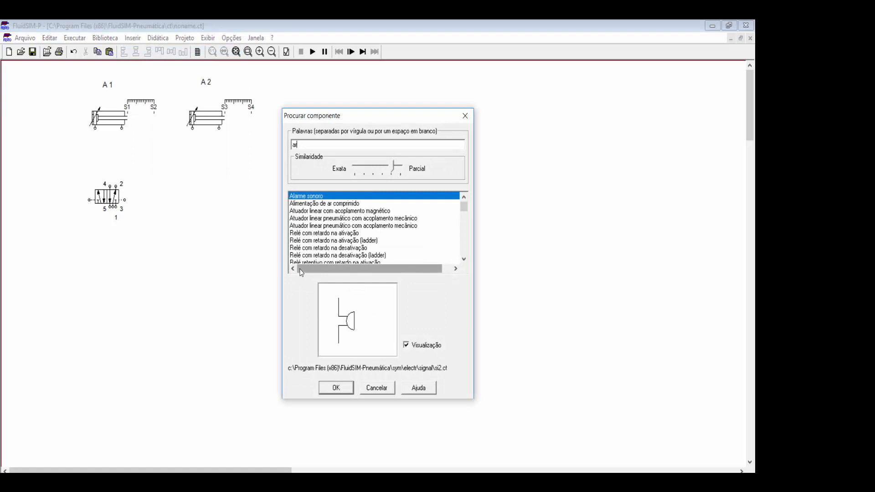
left_click(325, 205)
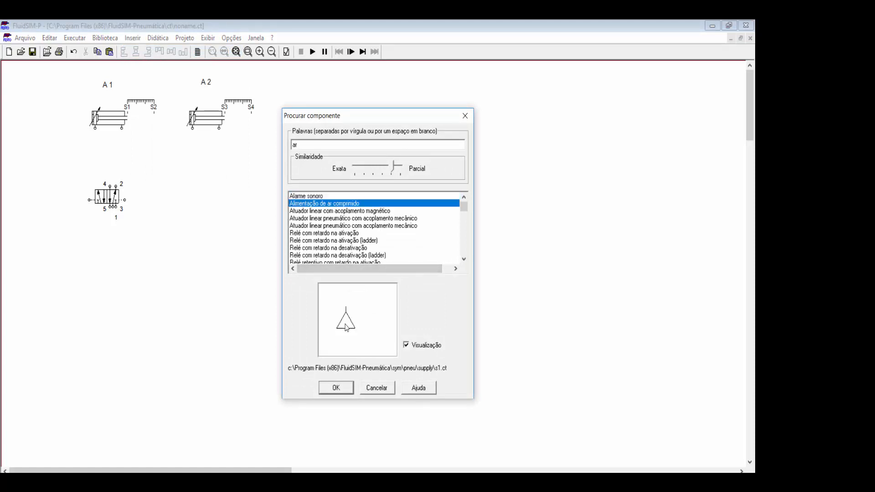
left_click(336, 388)
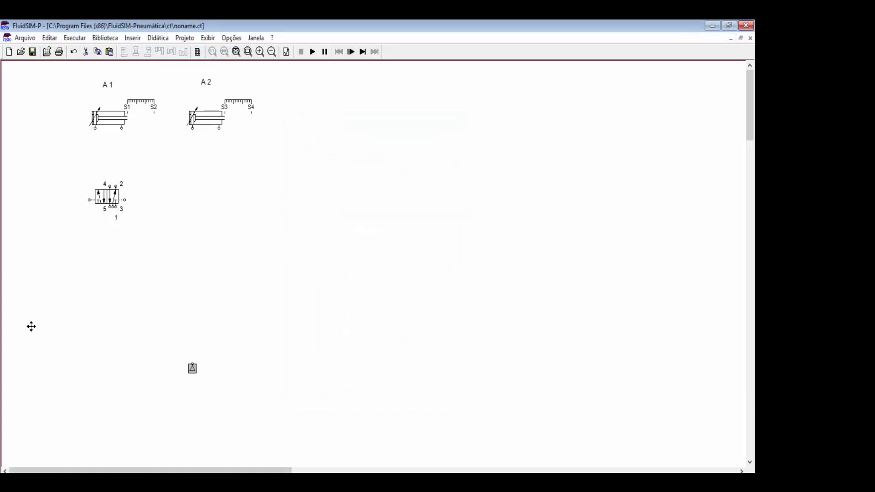
left_click(22, 309)
- Search the components for "uni" and insert an "Unidade de conservação de ar, representação simplificada" above the compressed air supply
left_click(132, 38)
left_click(169, 51)
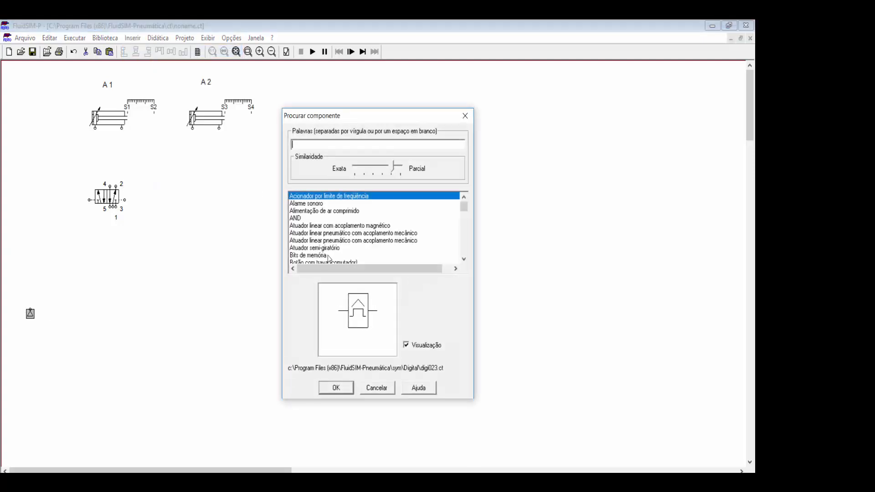
type("uni")
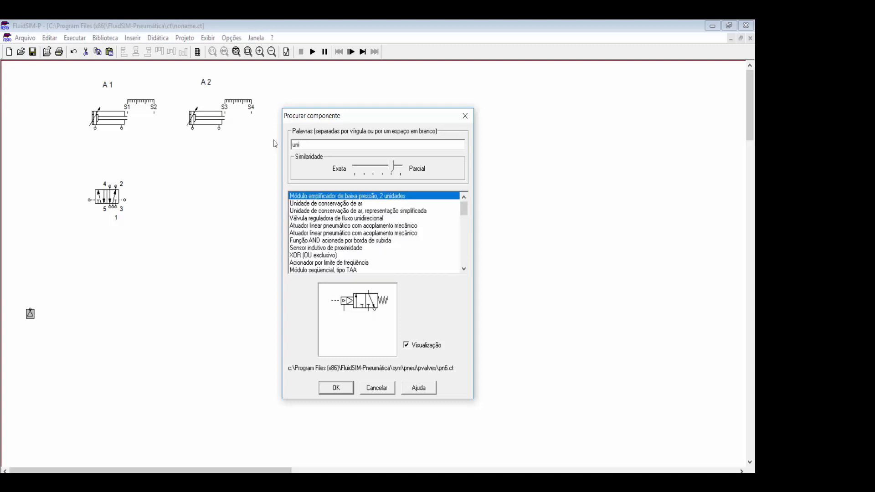
left_click(324, 204)
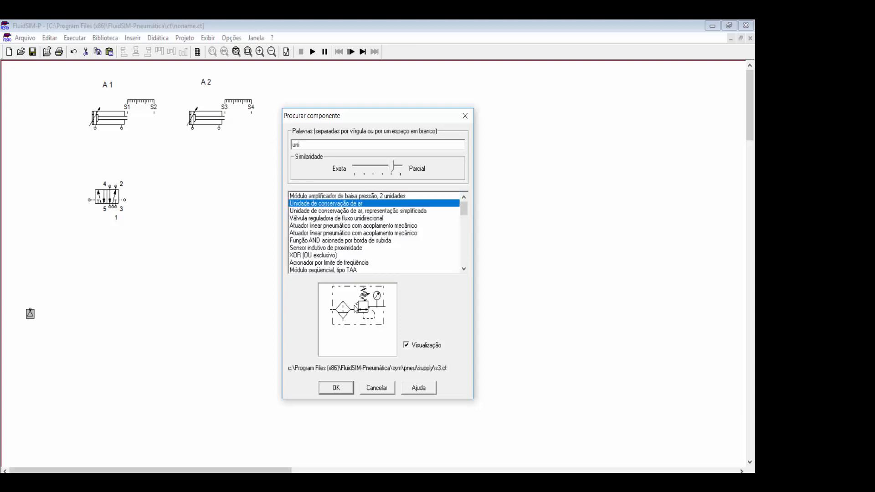
left_click(342, 211)
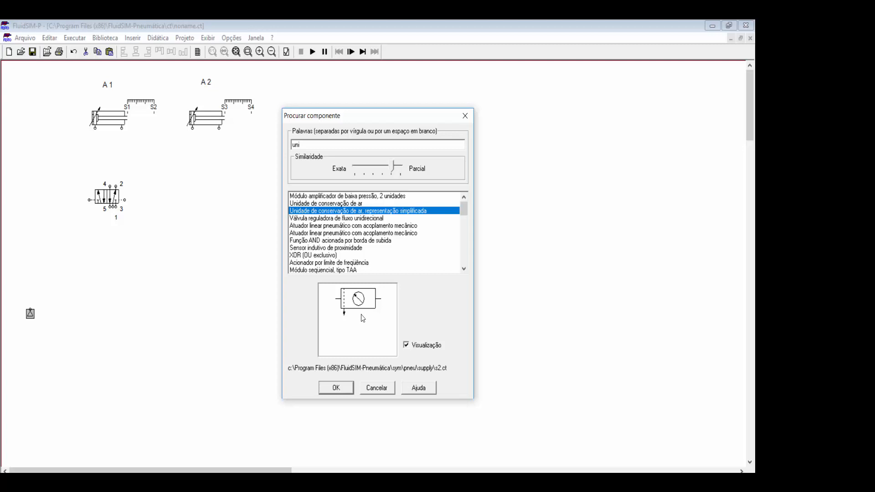
left_click(339, 389)
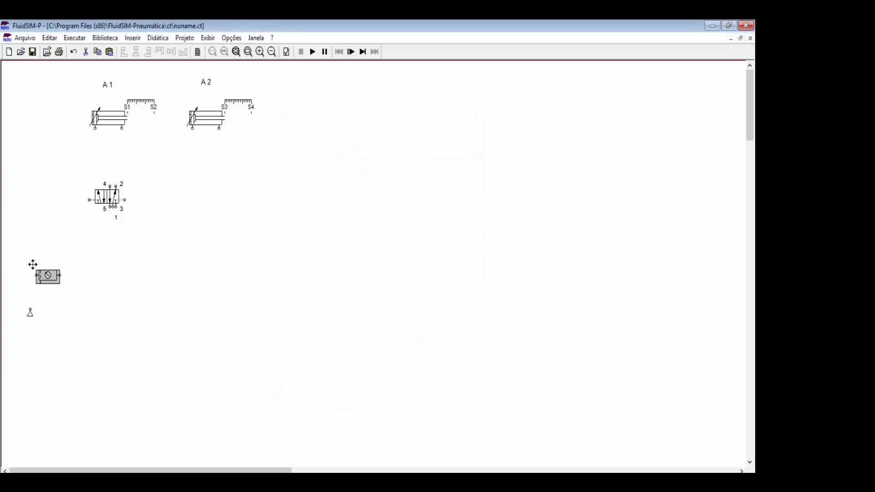
- Move the air supply and service unit lower and connect them in series to port 1 of the valve
left_click_drag(33, 265, 42, 346)
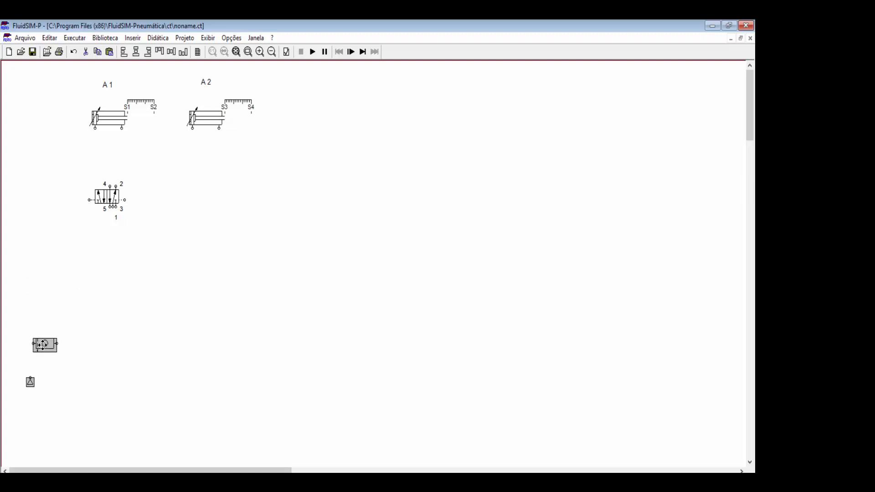
left_click(73, 362)
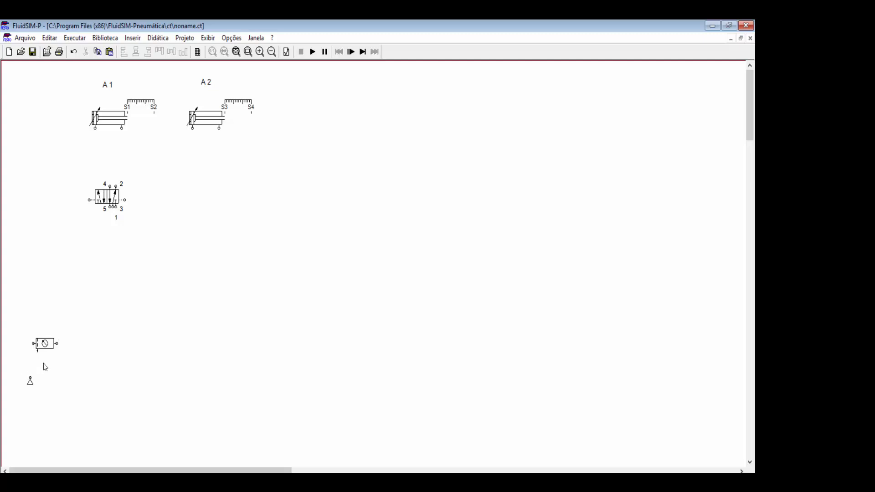
left_click_drag(30, 378, 34, 345)
left_click_drag(56, 344, 113, 207)
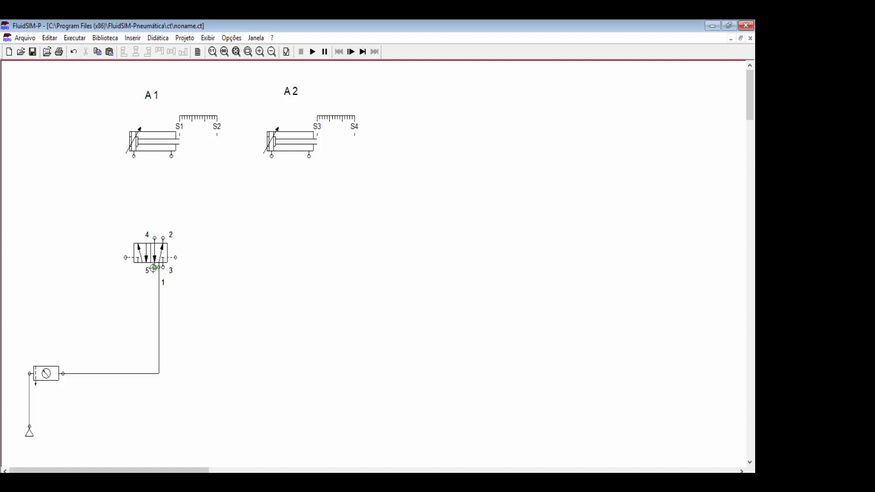
- Fit silencers to exhaust ports 5 and 3 of the 5/n-way valve
double_click(154, 268)
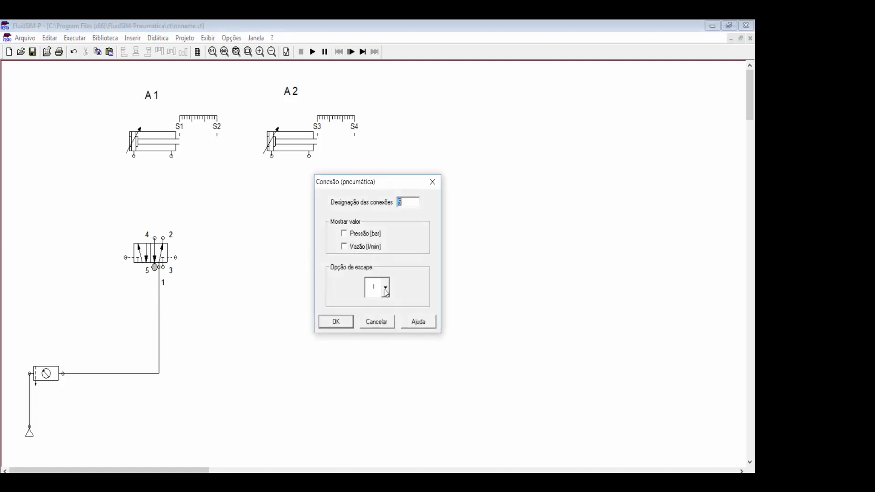
left_click(385, 292)
left_click(369, 378)
key("Return")
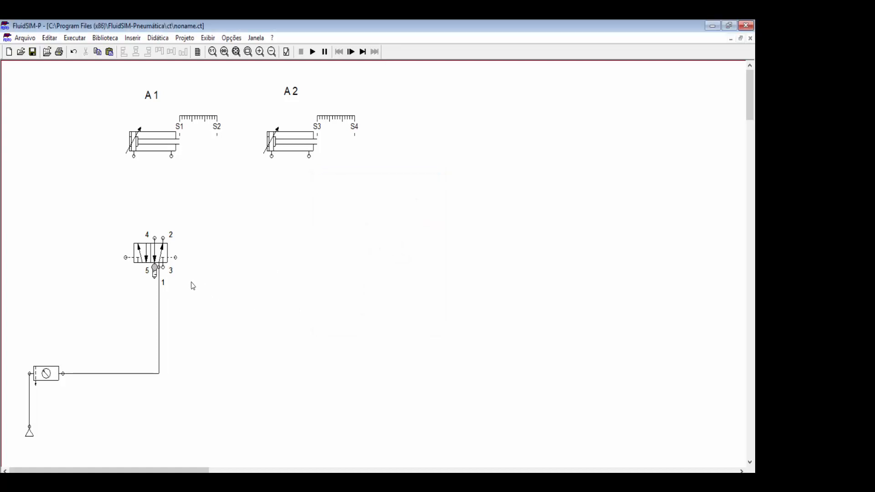
double_click(163, 270)
left_click(386, 289)
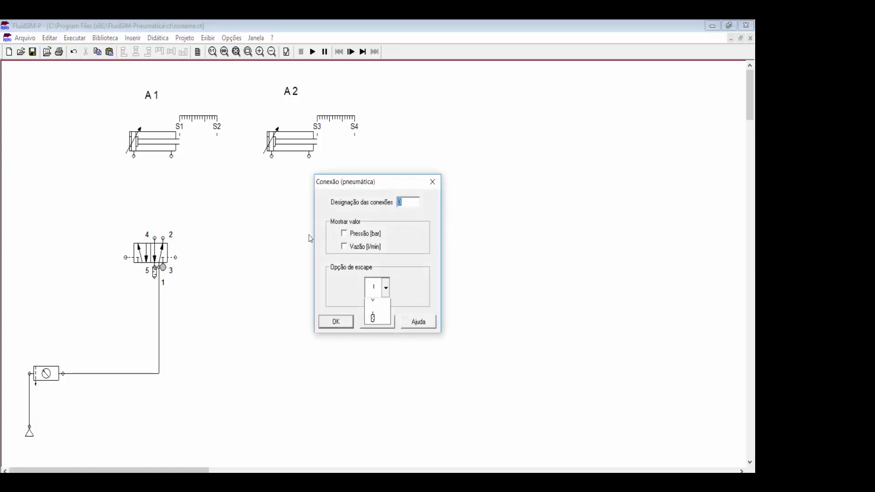
left_click(373, 382)
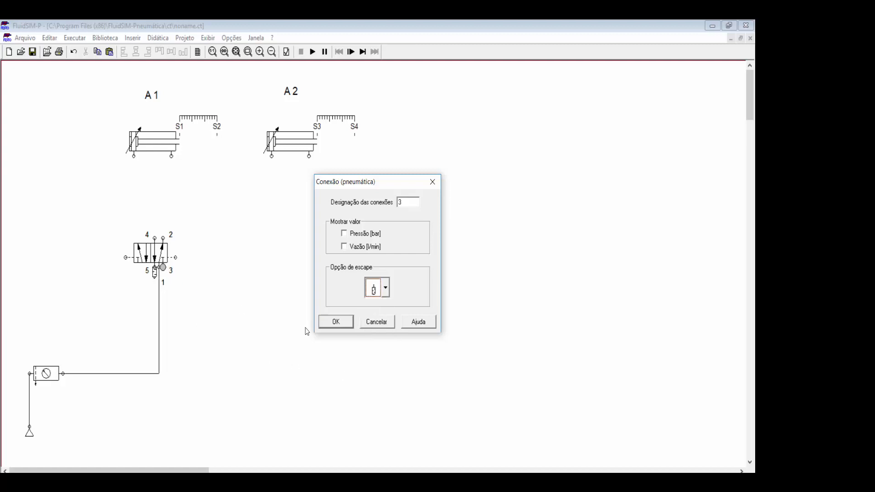
left_click(338, 322)
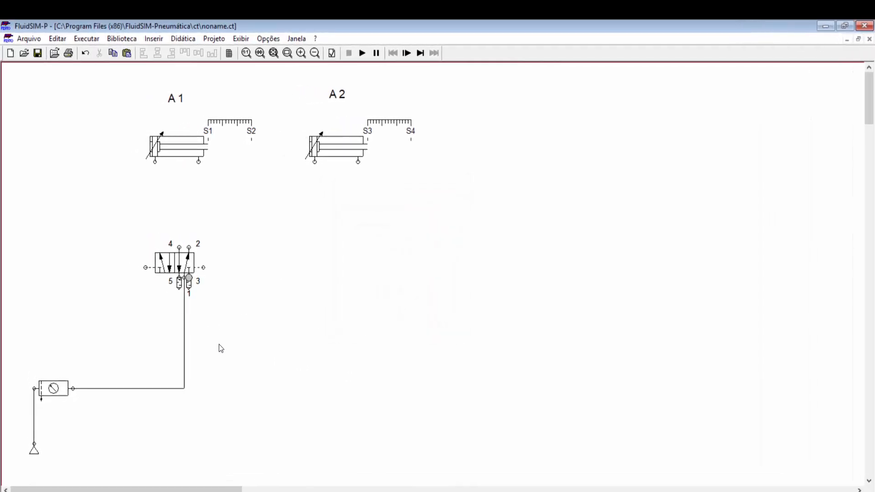
left_click(288, 354)
- Duplicate the 5/n-way valve with its silencers and position the copy directly below cylinder A2
left_click_drag(121, 232, 263, 300)
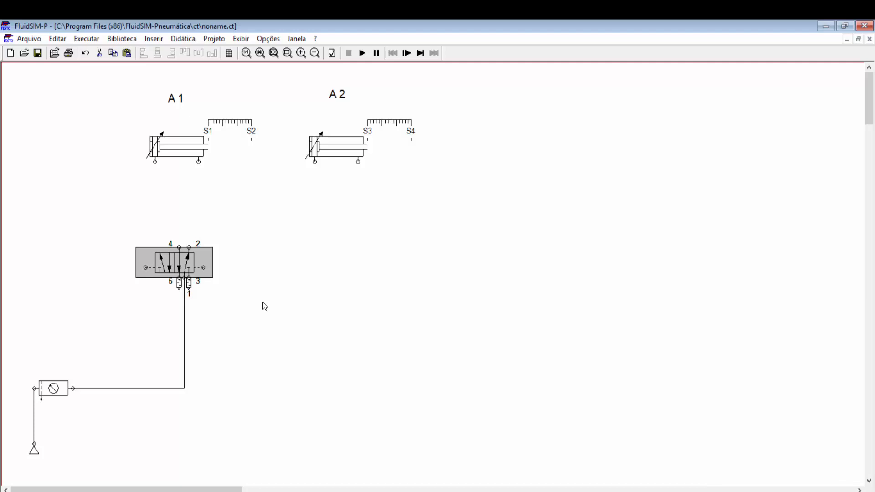
key("ctrl+c")
key("ctrl+v")
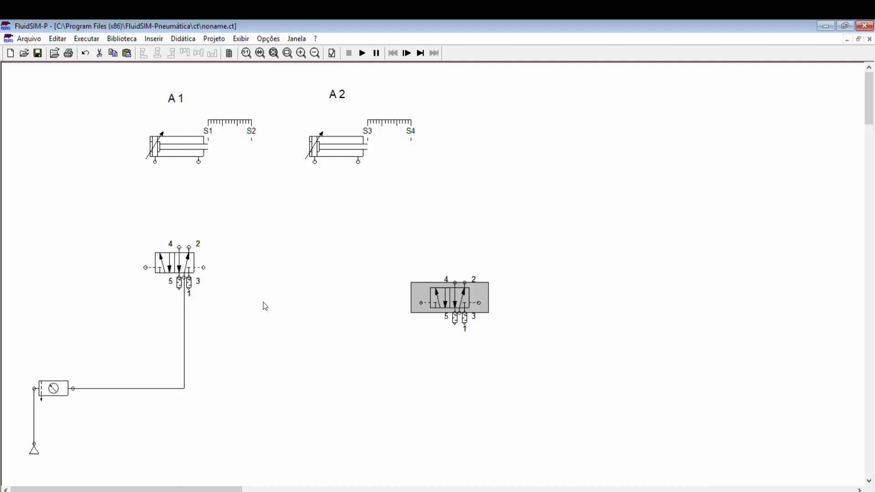
left_click_drag(452, 295, 346, 264)
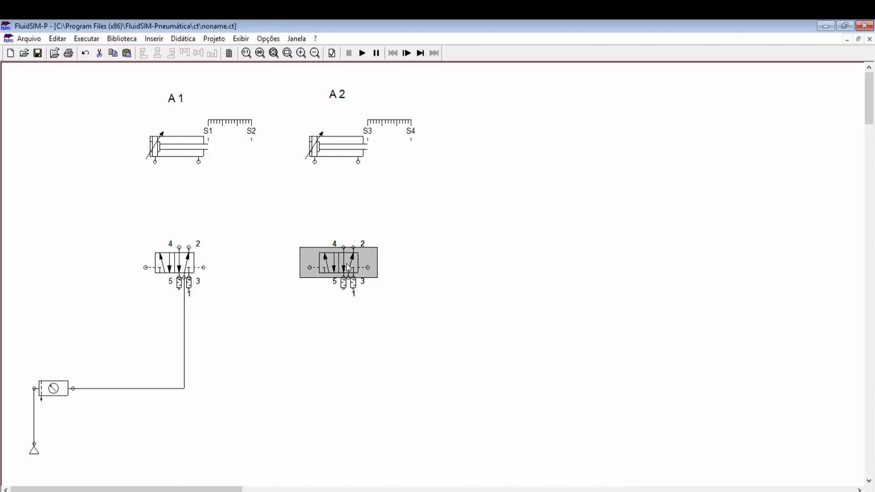
left_click_drag(347, 264, 337, 264)
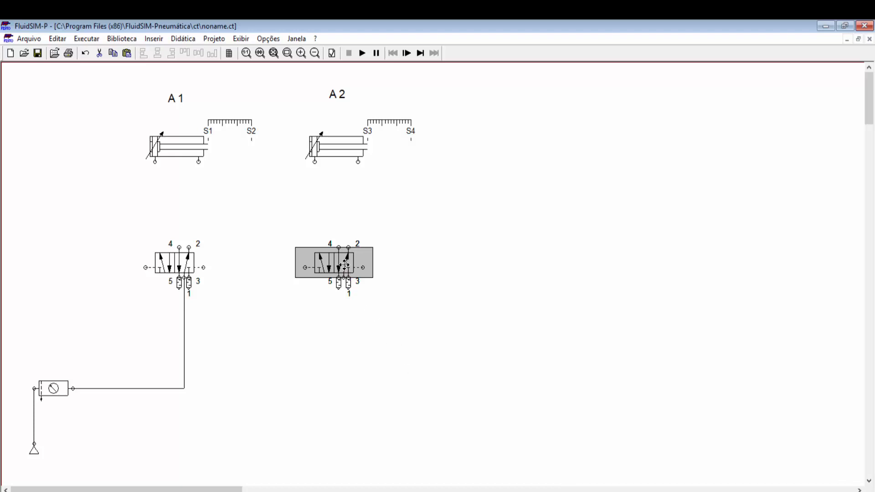
left_click_drag(345, 268, 346, 274)
- Move the A1 and A2 labels down to sit just above their cylinders
left_click_drag(175, 97, 177, 116)
left_click_drag(339, 93, 344, 116)
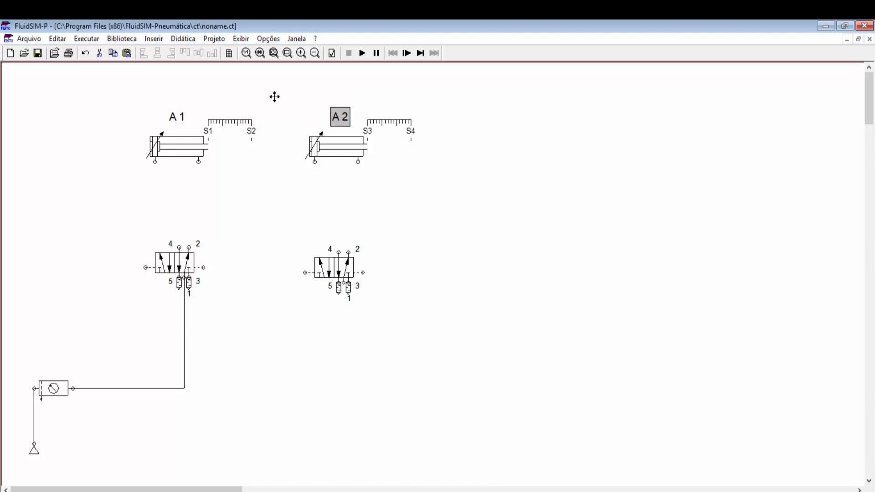
- Duplicate the A1 label, place the copy at the upper left of the first valve and change its text to "V1"
left_click_drag(143, 100, 227, 183)
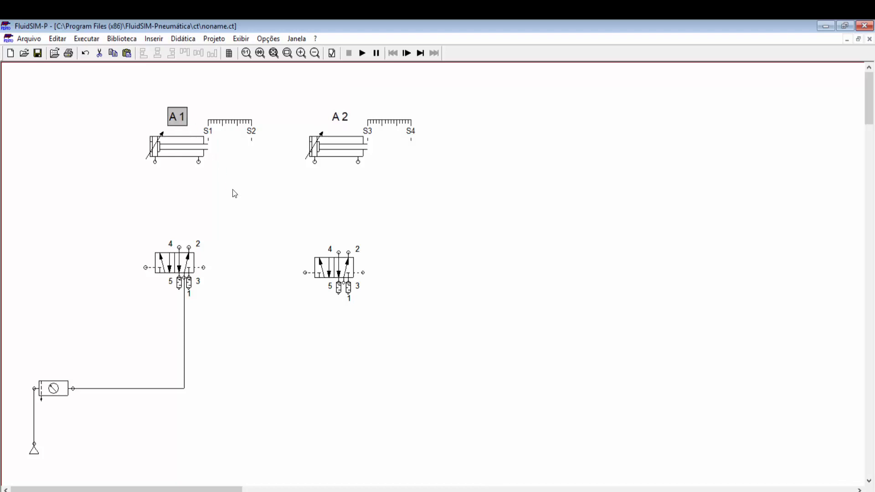
key("ctrl+c")
key("ctrl+v")
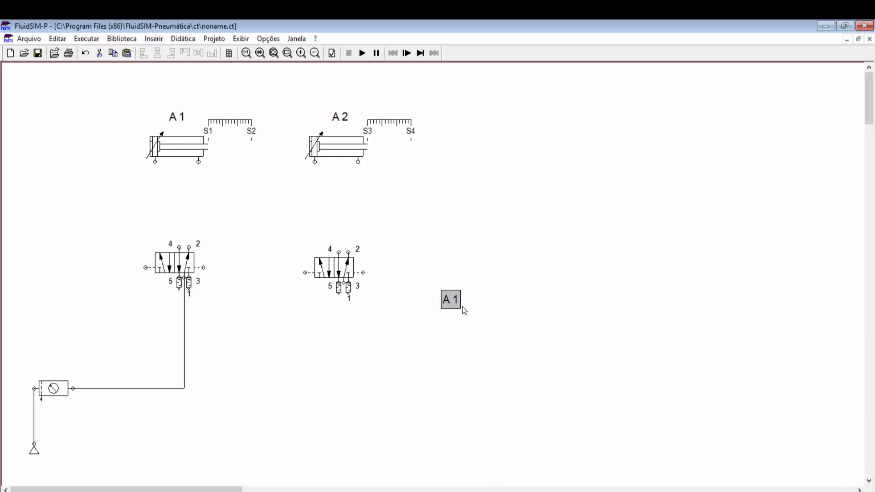
left_click_drag(446, 298, 134, 245)
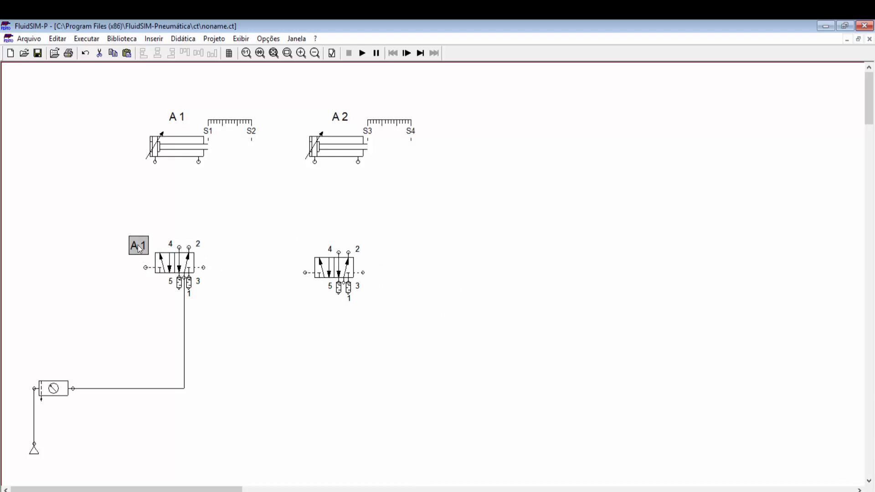
double_click(145, 252)
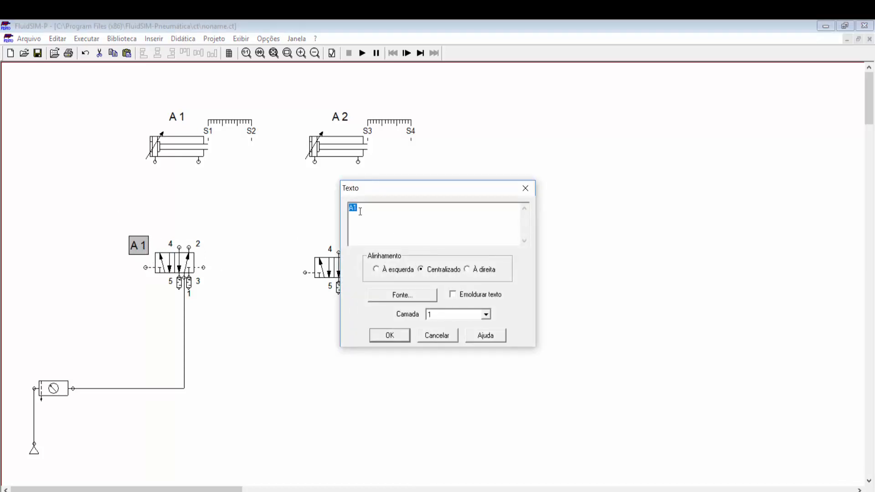
left_click(353, 210)
left_click(389, 336)
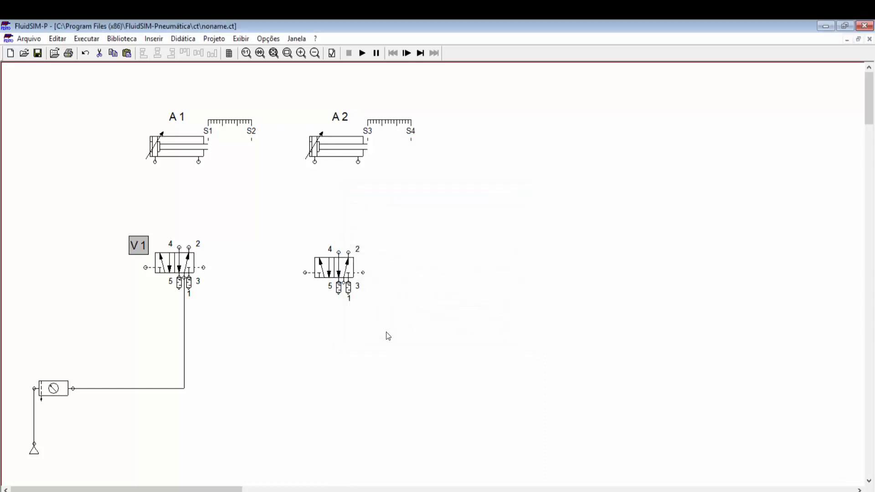
- Duplicate the V1 label, place the copy at the upper left of the second valve and change its text to "V2"
left_click(136, 246)
key("ctrl+c")
key("ctrl+v")
left_click_drag(452, 298, 304, 244)
double_click(302, 247)
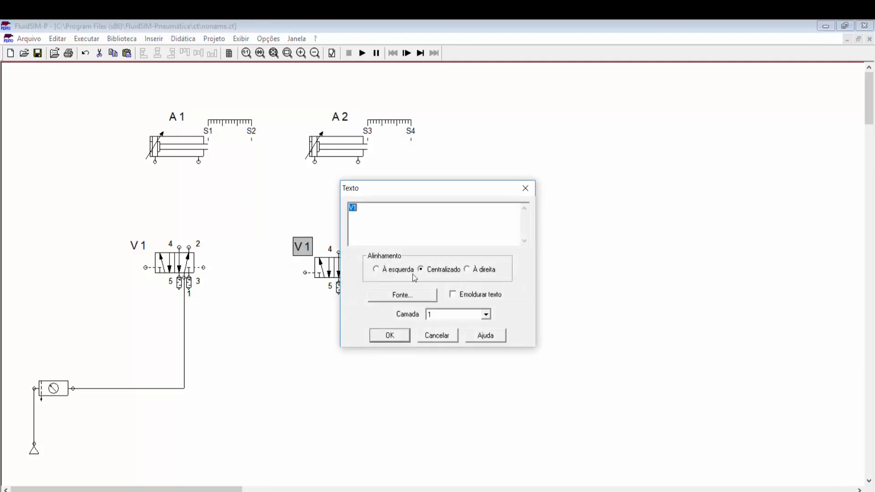
left_click(367, 211)
type("2")
key("Return")
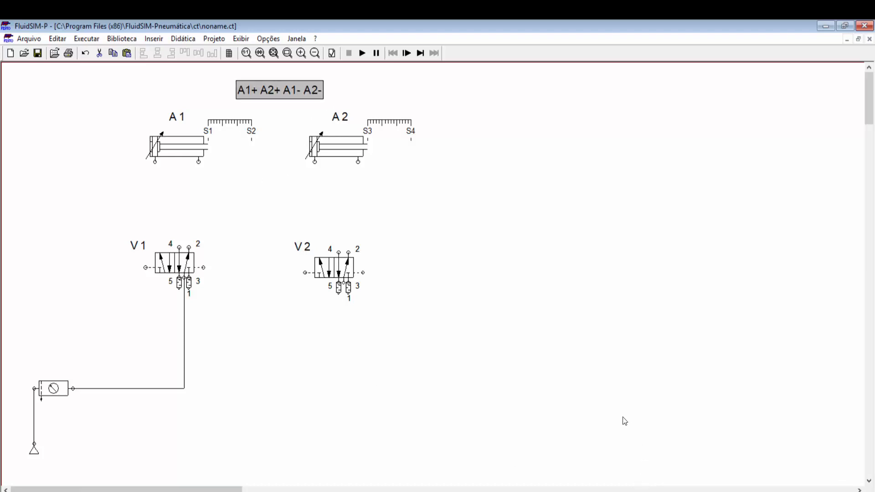
- Connect the supply line at the corner below V1 to port 1 of valve V2
left_click(465, 127)
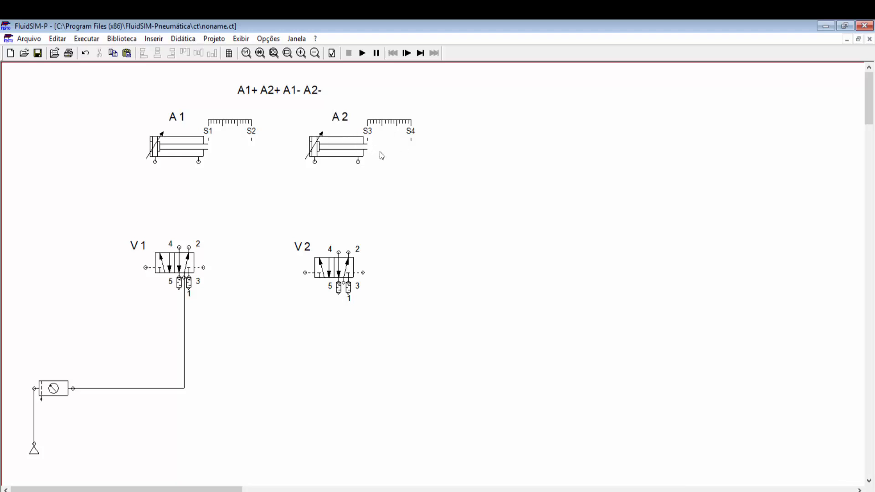
mouse_move(346, 154)
mouse_move(193, 148)
left_click_drag(185, 388, 343, 283)
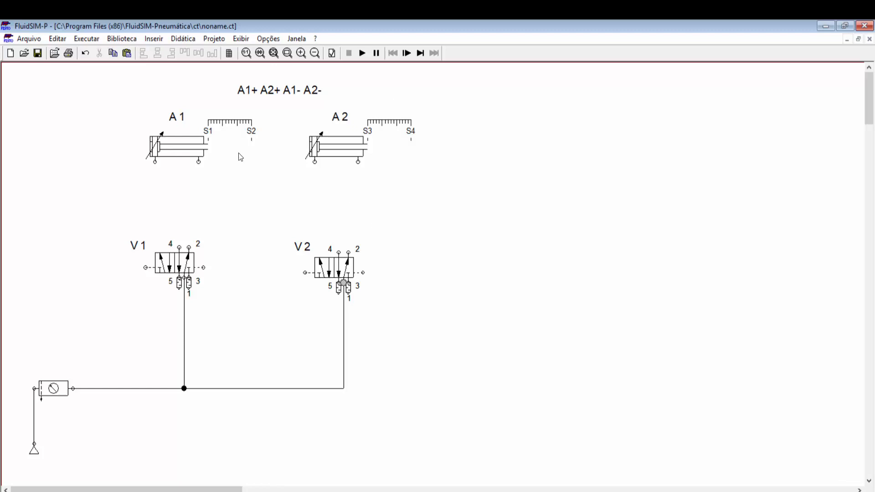
- Find the component "Válvula reguladora de fluxo unidirecional" by searching for "uni" and place it between cylinder A1 and valve V1
left_click(156, 41)
key("Right")
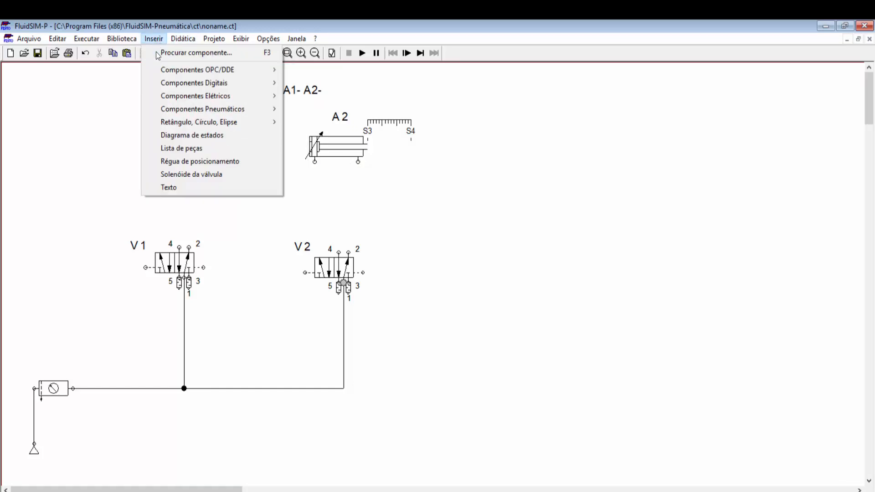
left_click(156, 52)
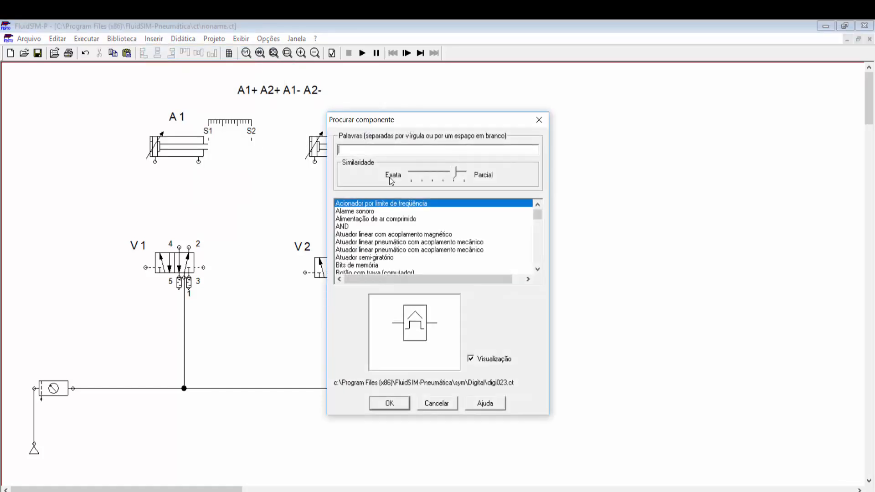
type("uni")
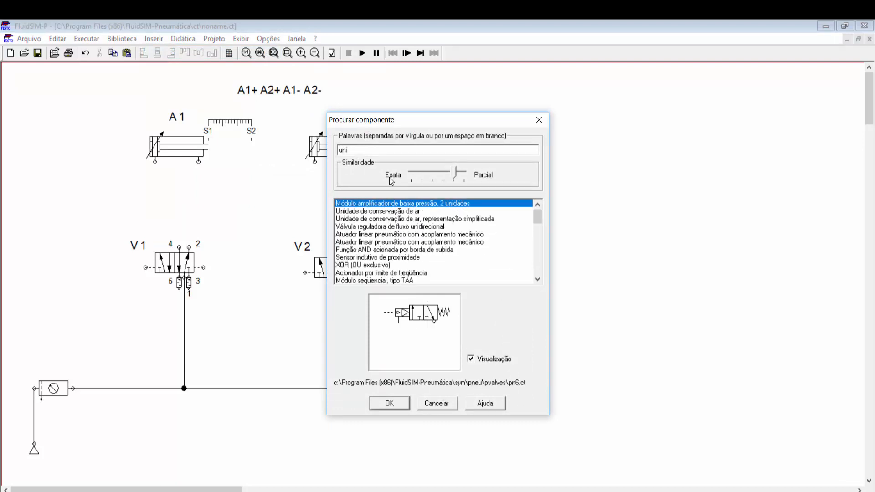
left_click(387, 227)
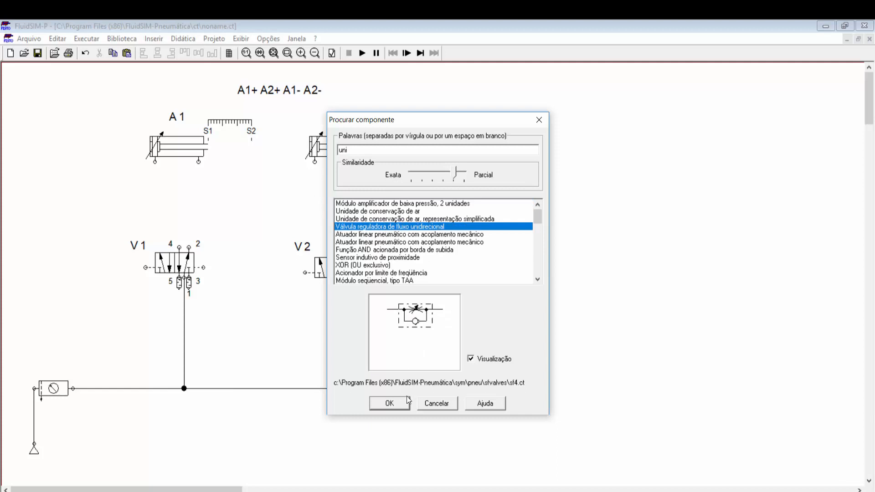
left_click(390, 404)
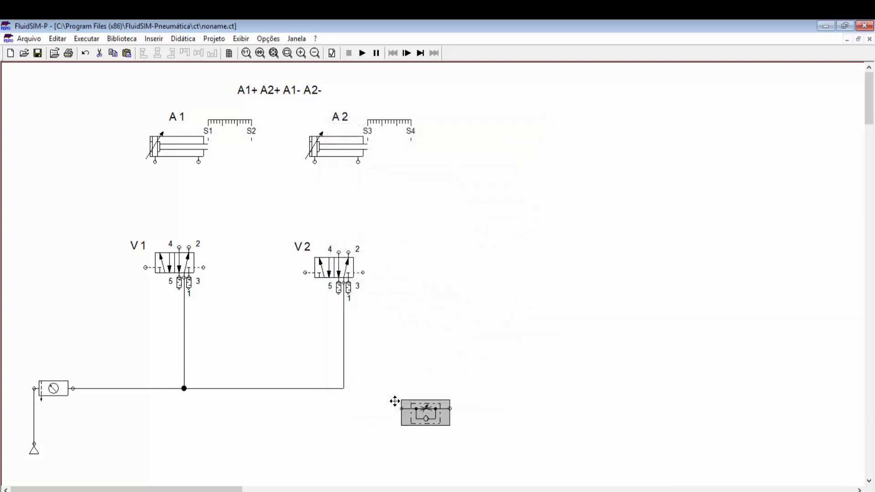
left_click(125, 192)
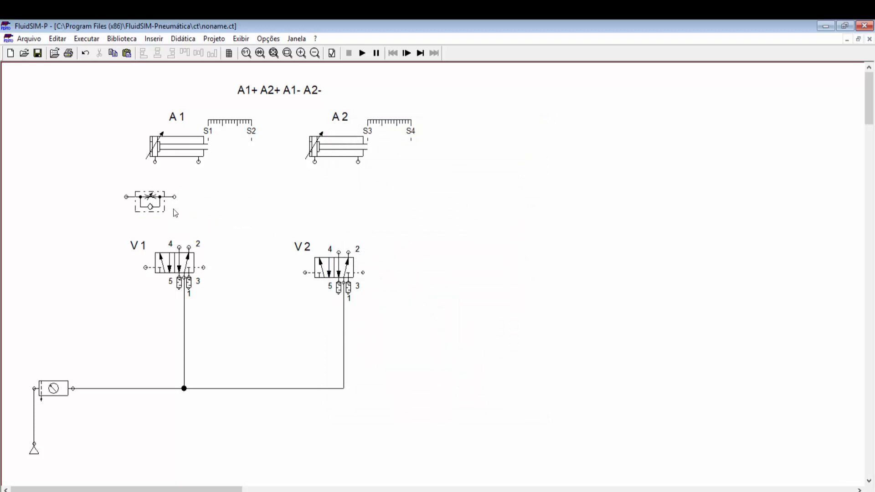
- Rotate the one-way flow control valve by 270° so it stands vertically below A1's rear port
right_click(150, 199)
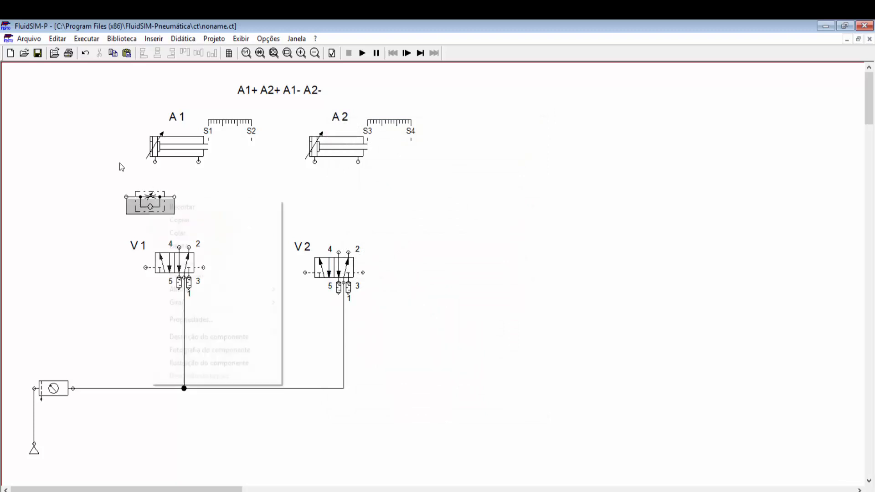
mouse_move(205, 303)
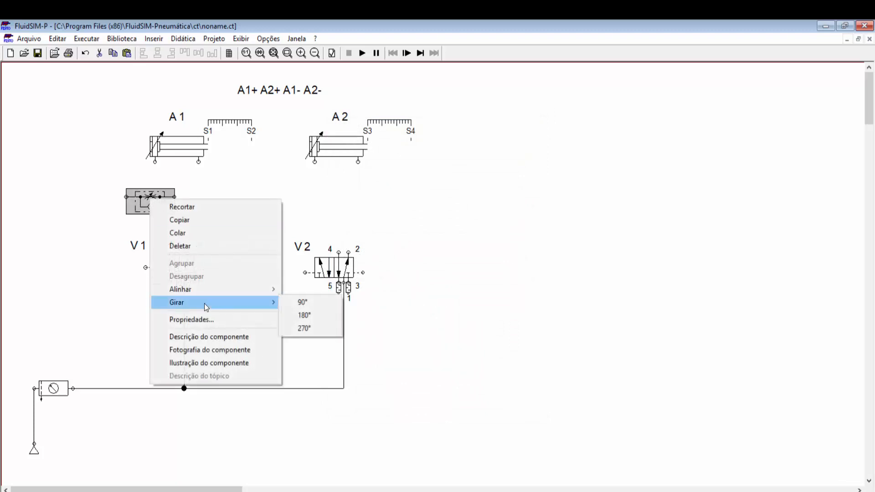
left_click(299, 329)
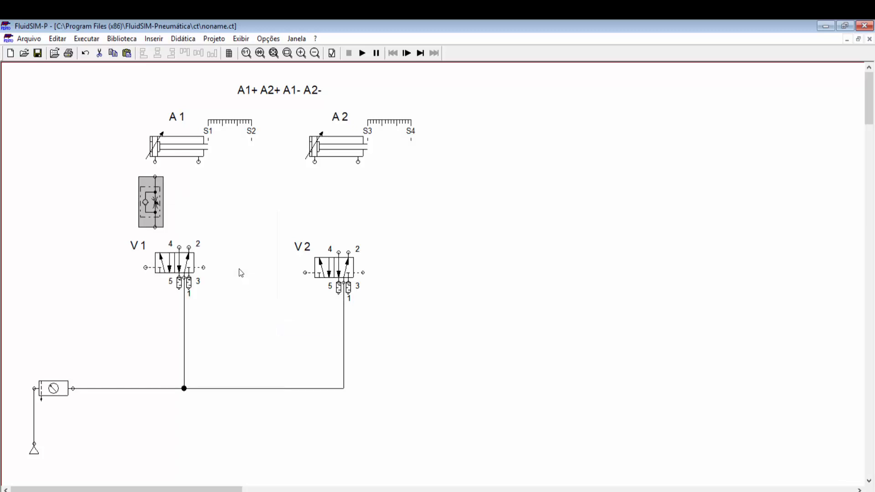
left_click(251, 219)
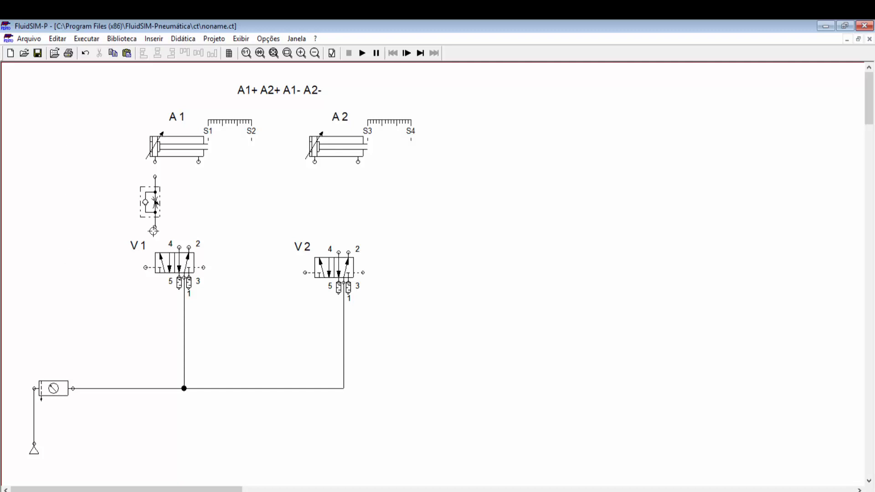
- Set the flow control valve's opening to 30% and enable the display of its opening percentage
mouse_move(157, 210)
double_click(154, 207)
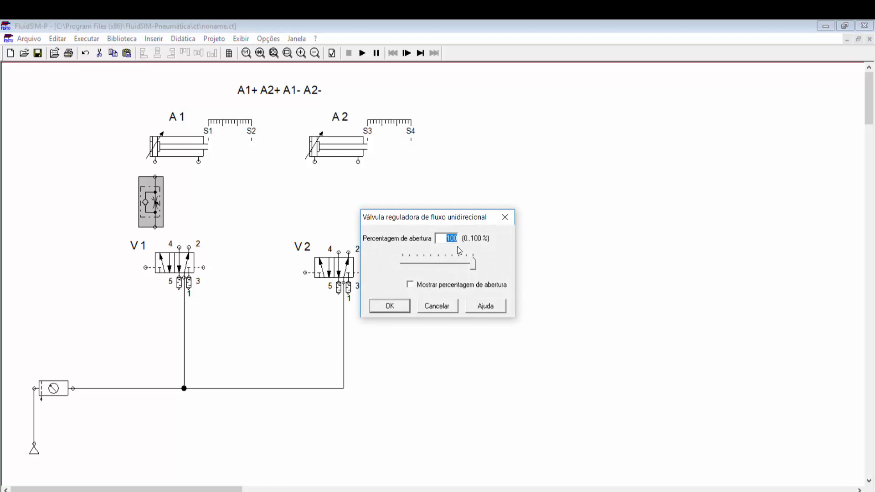
left_click_drag(472, 263, 420, 261)
left_click(393, 306)
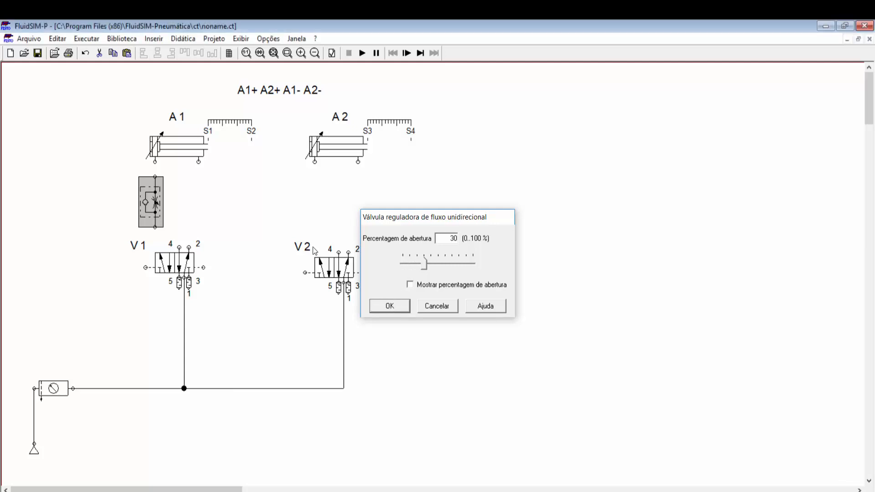
double_click(156, 206)
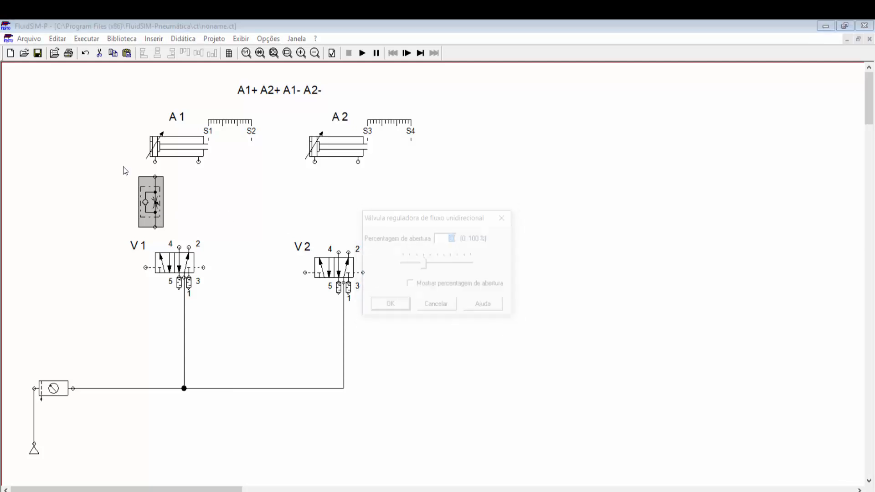
left_click(410, 285)
left_click(396, 306)
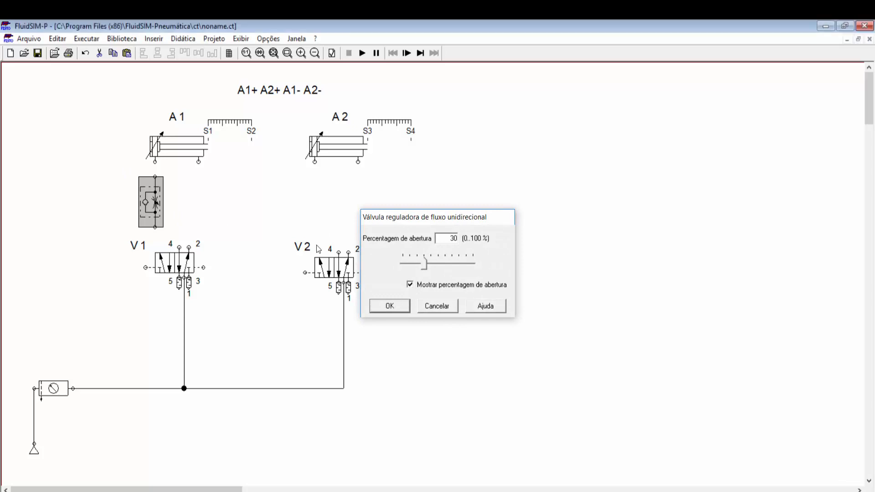
left_click(535, 311)
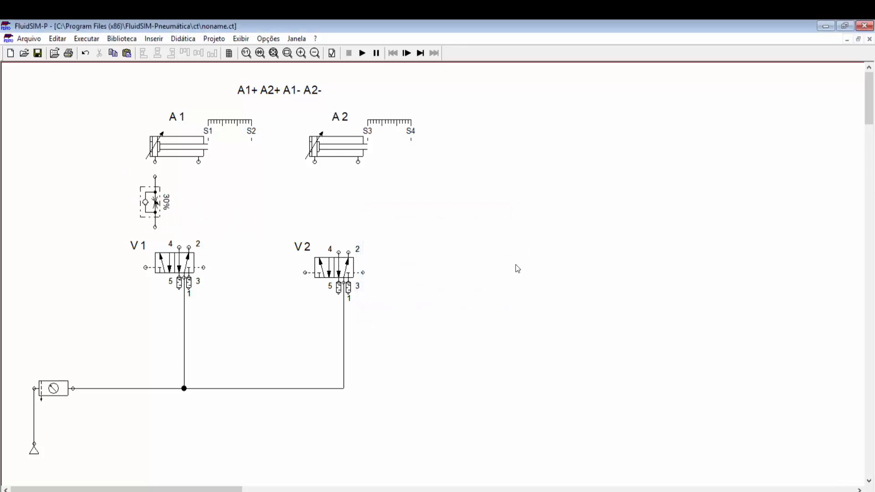
- Make three copies of the flow control valve and place them below A1's front port and both ports of A2
left_click_drag(129, 172, 238, 245)
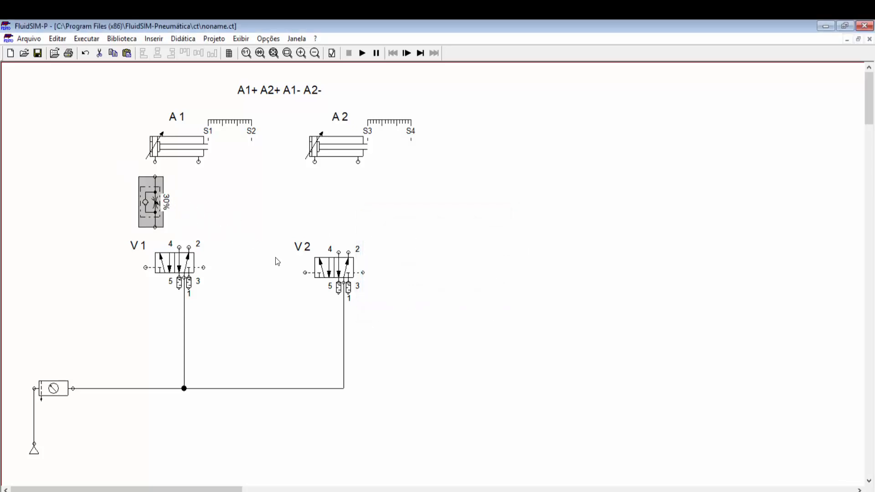
key("ctrl+c")
key("ctrl+v")
key("ctrl+v")
key("ctrl+v")
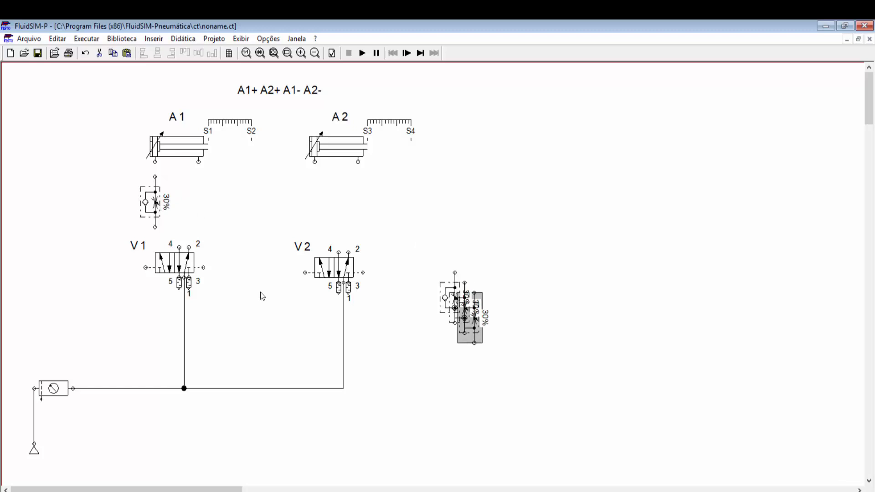
left_click_drag(440, 283, 189, 187)
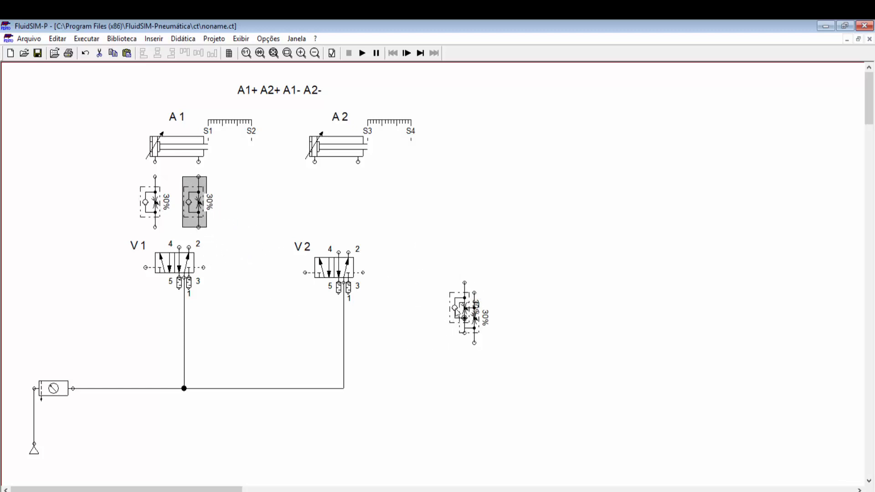
left_click_drag(454, 307, 280, 177)
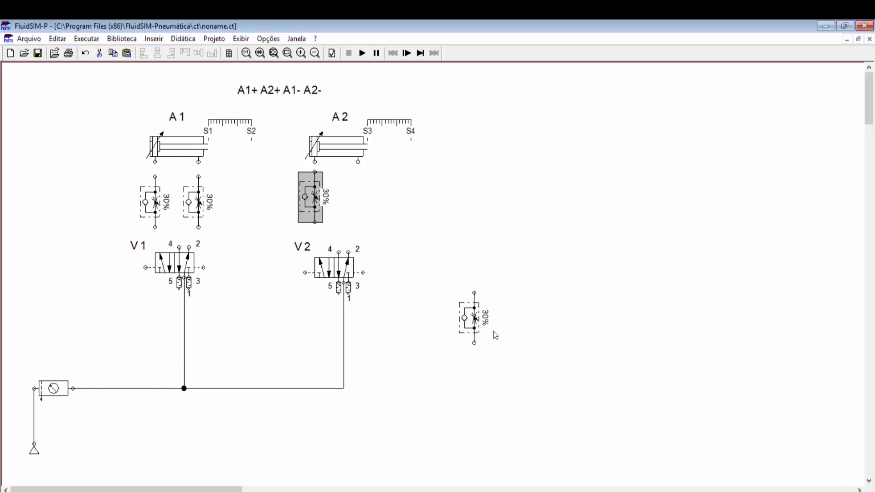
left_click_drag(475, 319, 354, 191)
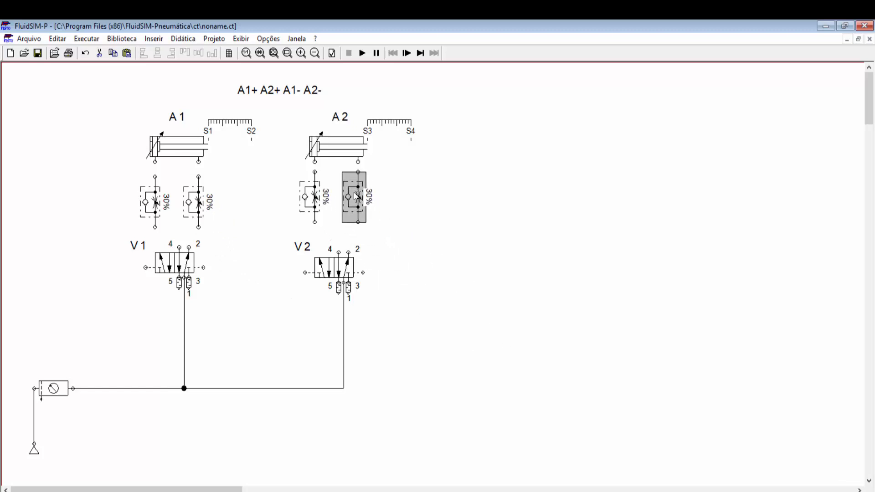
left_click(461, 253)
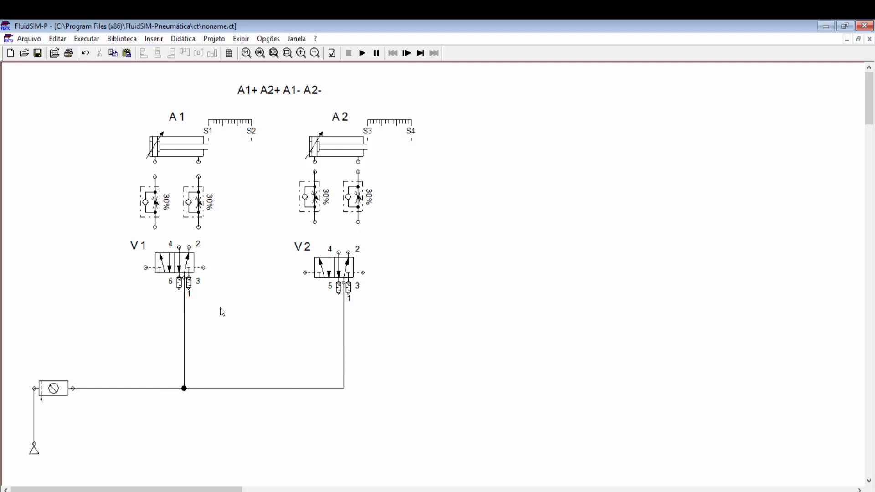
- Connect ports 4 and 2 of V1 and V2 through the flow control valves to the ports of cylinders A1 and A2
mouse_move(179, 247)
left_mouse_down()
mouse_move(155, 227)
mouse_move(199, 227)
left_mouse_up()
left_click_drag(155, 177, 198, 161)
left_click_drag(315, 172, 357, 161)
left_click_drag(311, 200, 362, 206)
mouse_move(339, 252)
left_mouse_down()
mouse_move(328, 227)
mouse_move(253, 185)
mouse_move(314, 227)
left_mouse_up()
left_click_drag(348, 252, 358, 227)
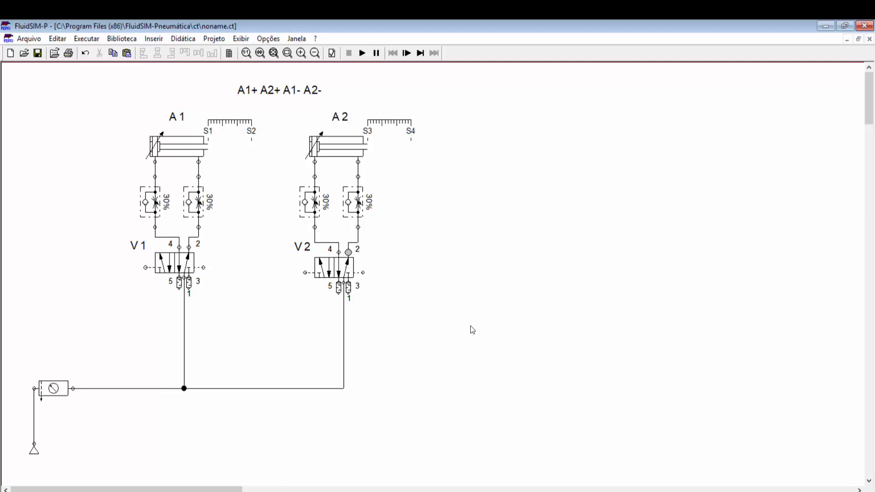
- Find the component "Válvula de simultaneidade" by searching for "simul" and place it at the lower left of valve V1
left_click(153, 38)
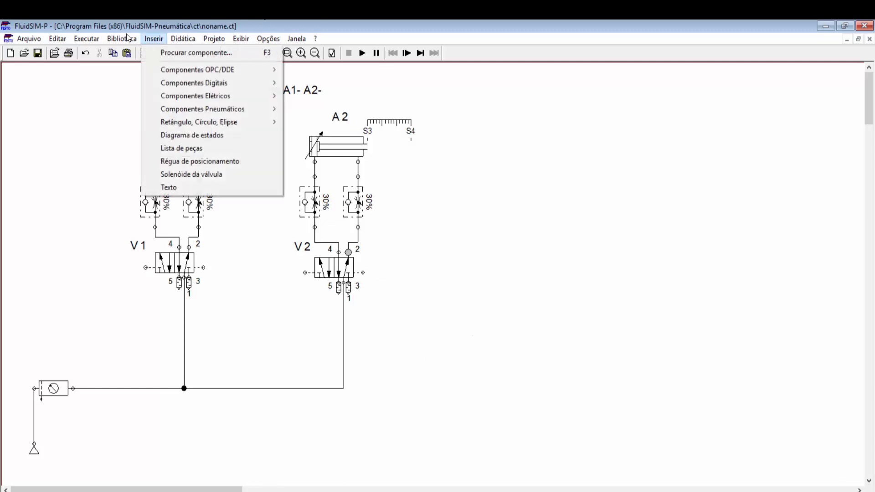
left_click(165, 52)
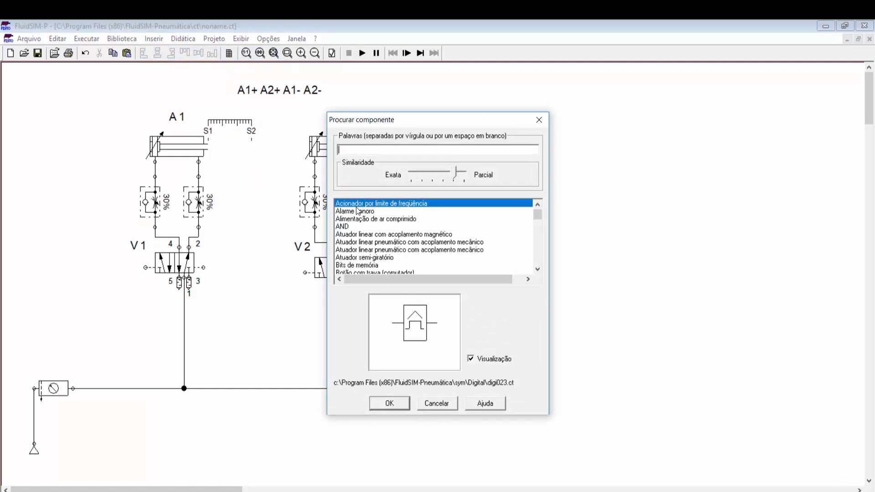
type("e")
key("BackSpace")
type("si")
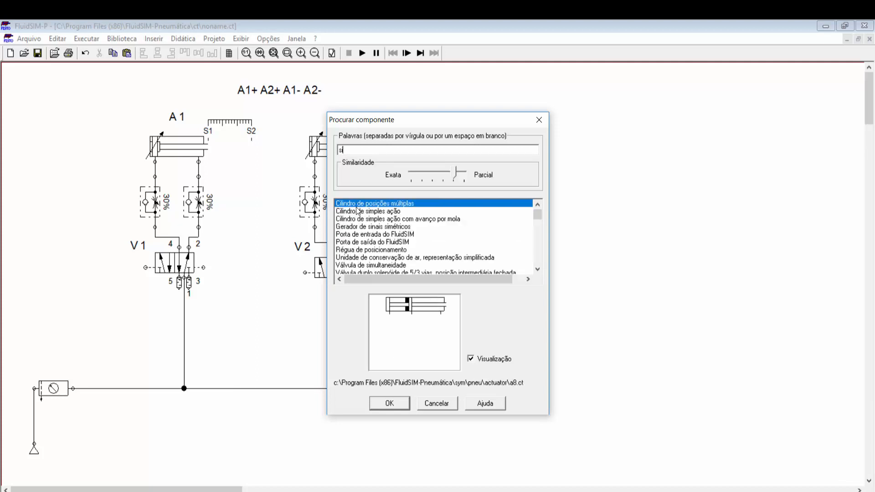
type("mul")
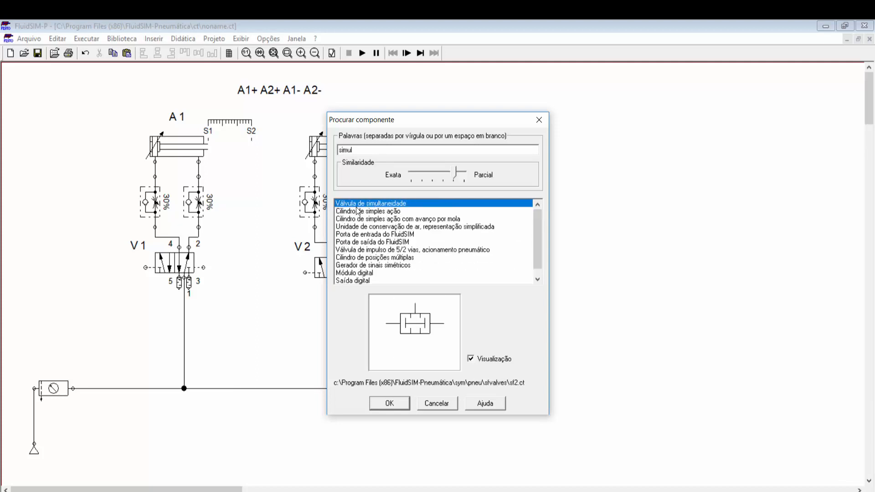
left_click(393, 401)
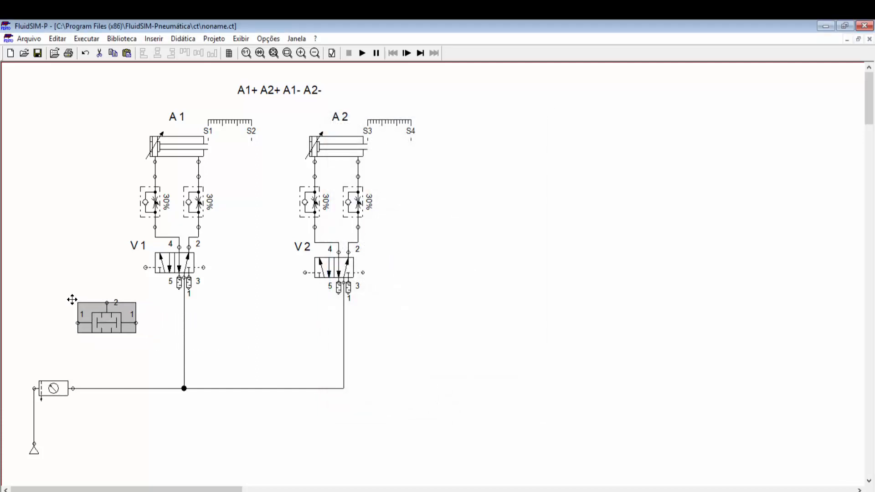
left_click(71, 300)
left_click(211, 362)
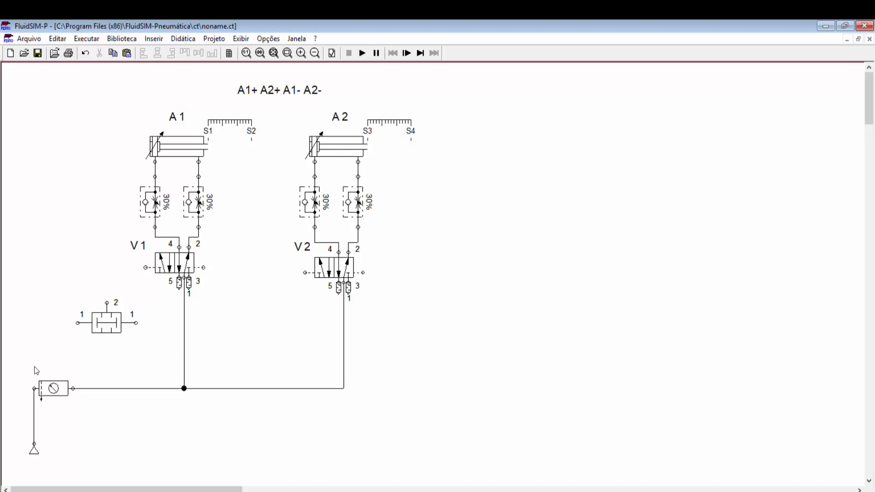
- Move the air supply closer to the service unit, then lower both together with the distribution line to free space below the valves
left_click_drag(35, 445, 35, 417)
left_click_drag(20, 365, 352, 421)
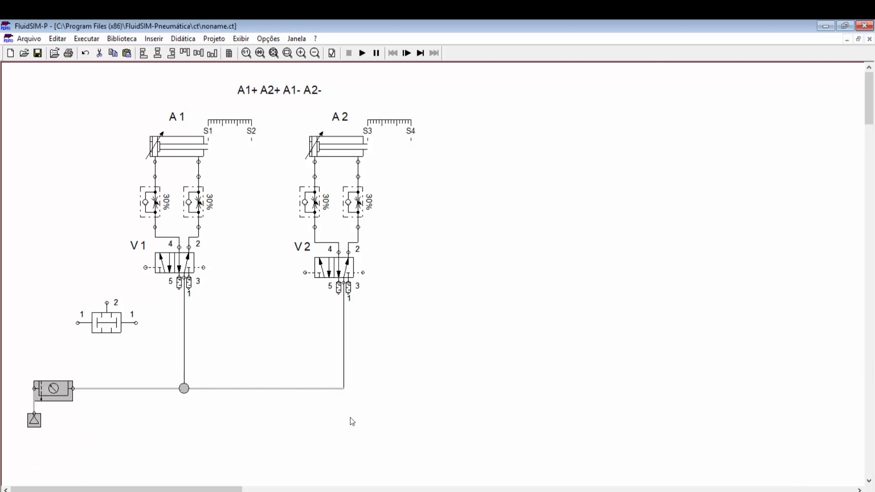
left_click_drag(179, 388, 167, 439)
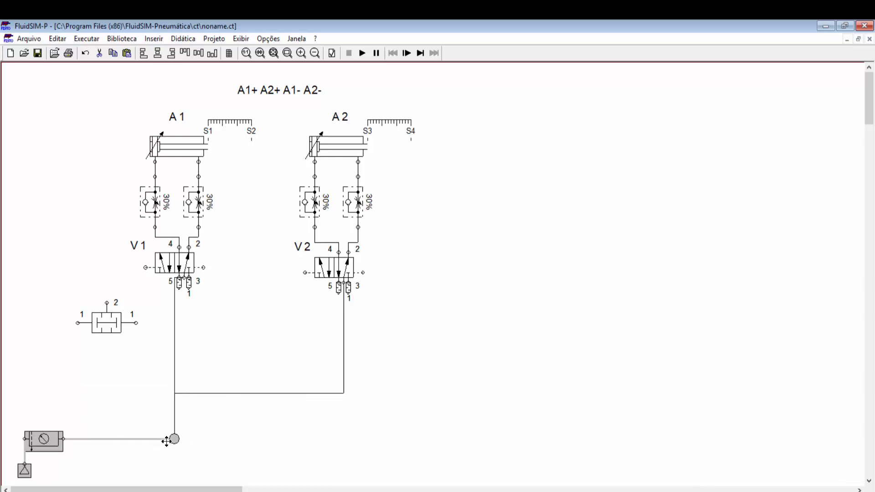
left_click_drag(261, 393, 254, 439)
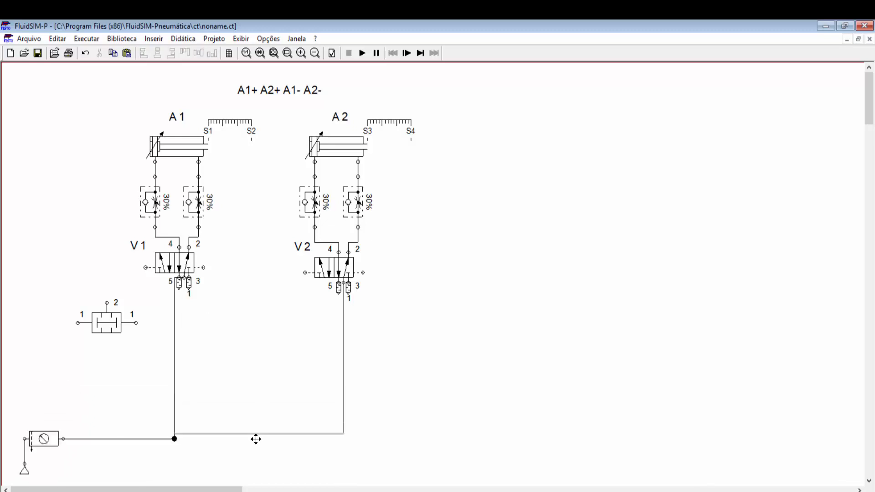
- Lower the simultaneity valve slightly, then find "Válvula de 3/n vias" by searching for "val" and place it below and left of that valve
mouse_move(104, 320)
left_mouse_down()
mouse_move(91, 334)
mouse_move(99, 335)
left_mouse_up()
left_click(231, 347)
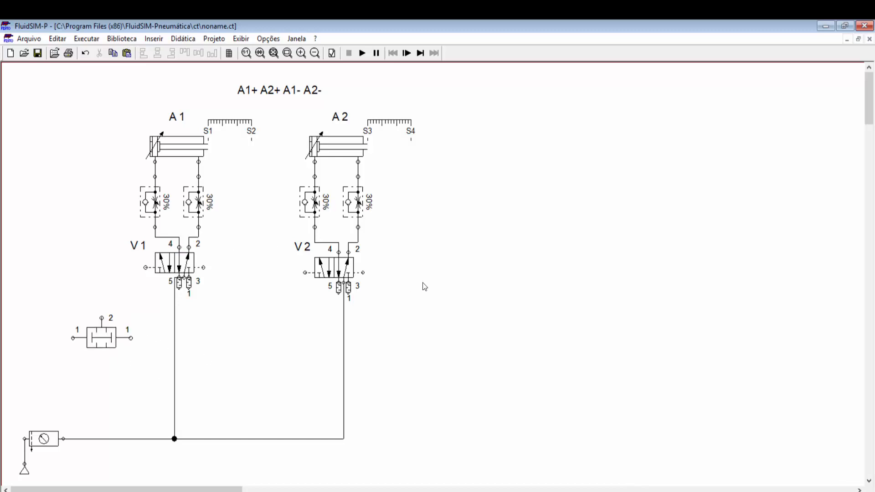
left_click(153, 39)
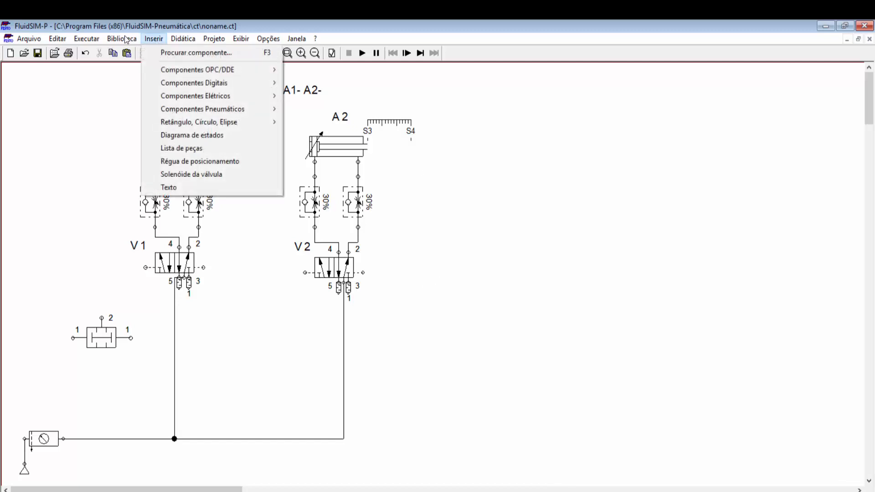
left_click(160, 48)
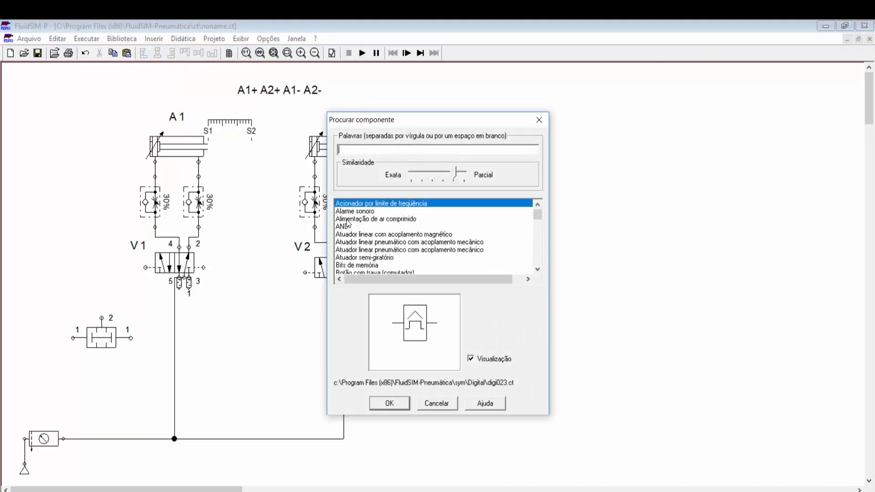
type("val")
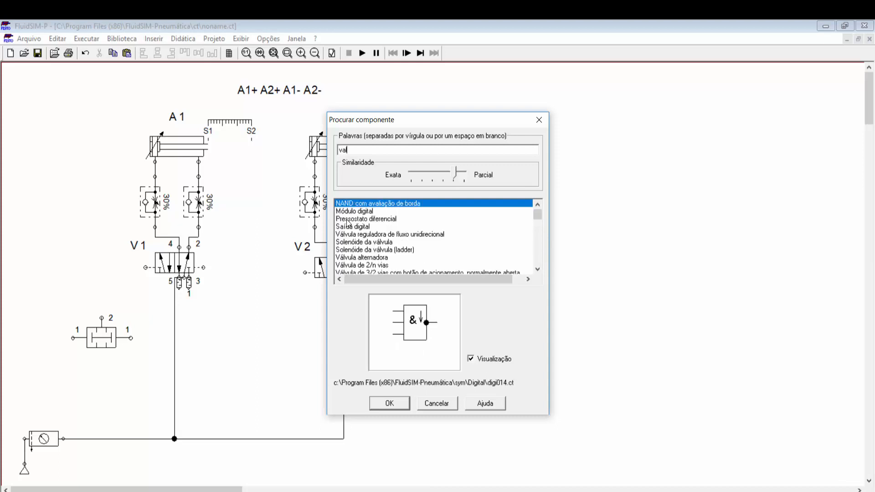
scroll(440, 247, "down", 1)
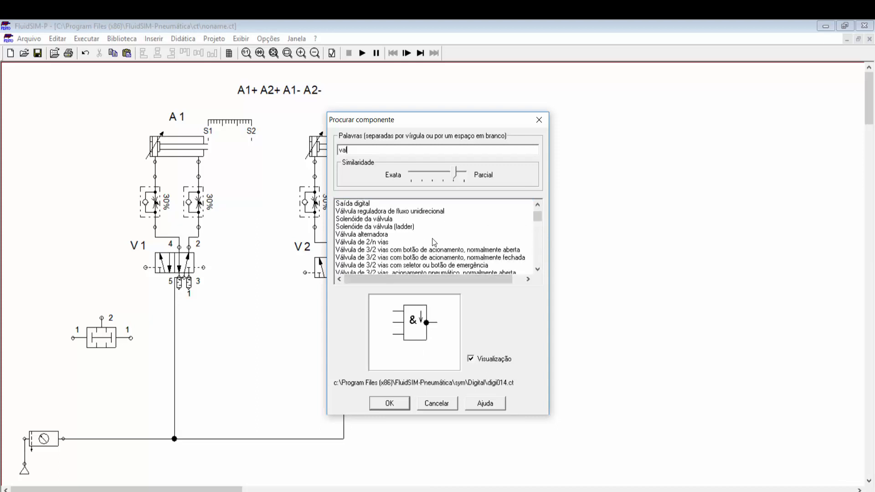
scroll(439, 247, "down", 1)
left_click(387, 266)
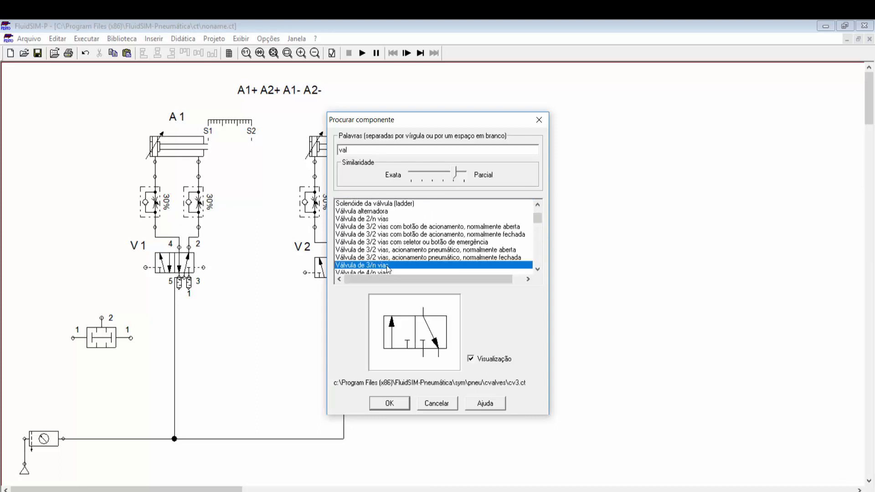
left_click(389, 403)
left_click(264, 304)
left_click_drag(205, 337, 35, 365)
left_click(101, 387)
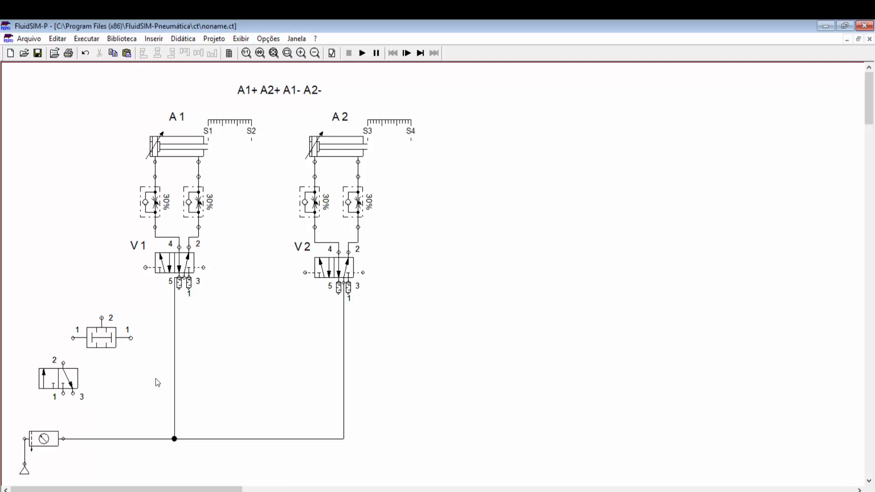
- Configure the 3/n-way valve with a manual mushroom pushbutton on the left and spring return on the right, and lower it slightly
double_click(65, 382)
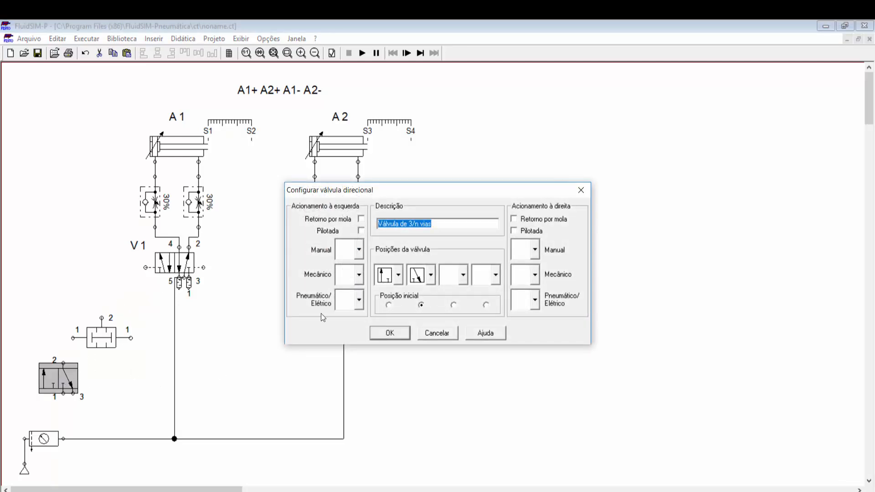
left_click(359, 249)
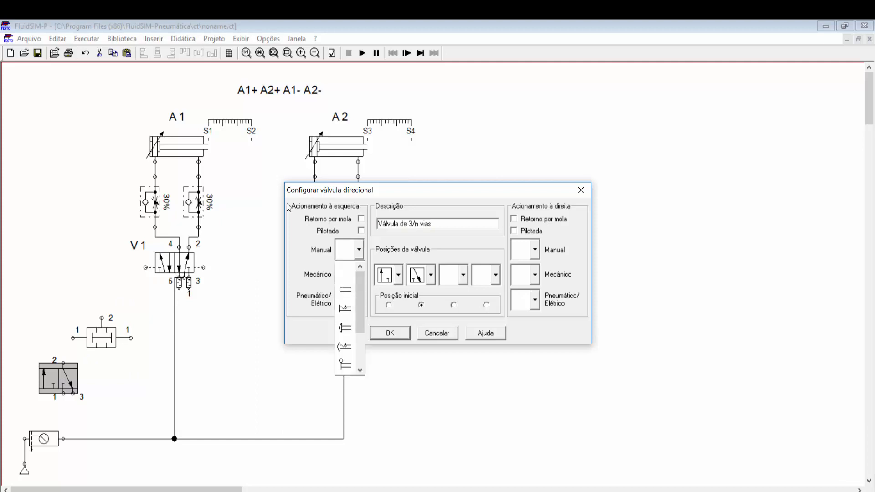
left_click(345, 329)
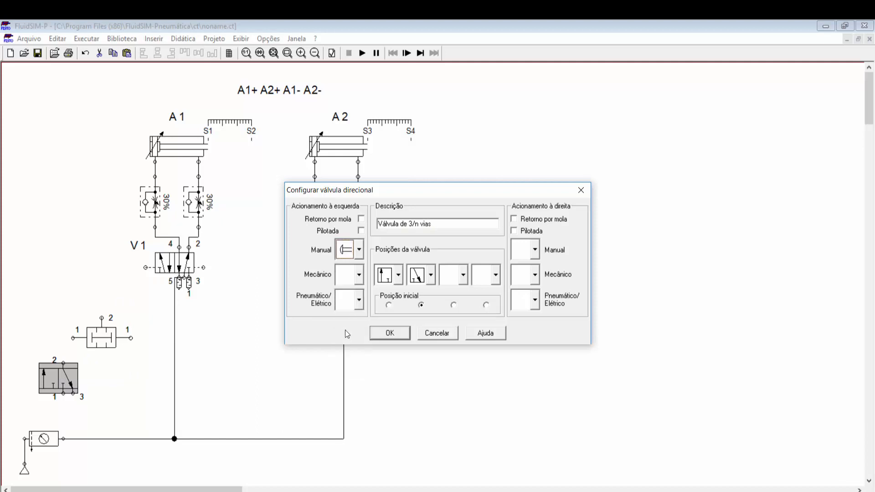
left_click(386, 333)
double_click(59, 378)
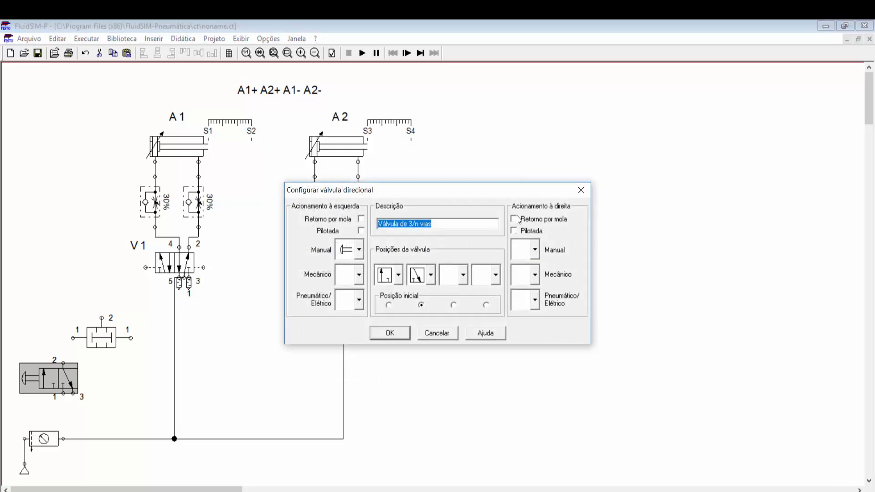
left_click(514, 220)
left_click(390, 333)
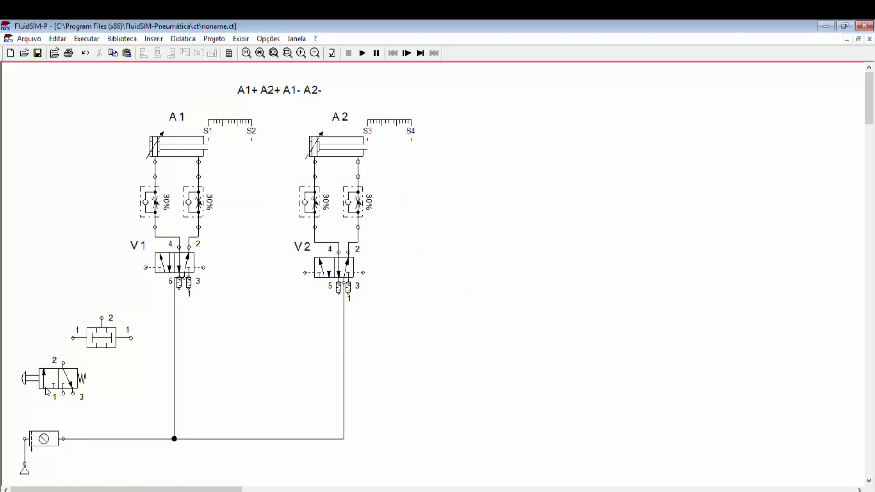
left_click_drag(58, 382, 59, 387)
left_click(92, 317)
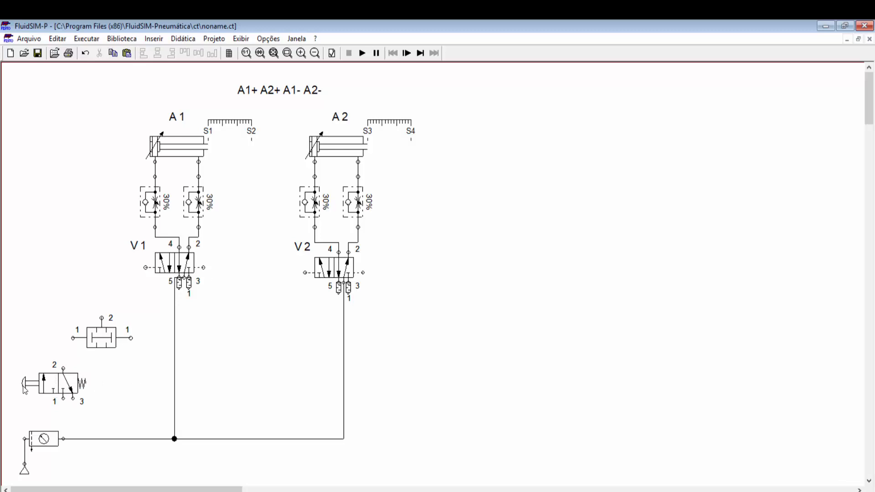
- Duplicate the pushbutton valve and place the copy beside it, left of V1's supply line
left_click(43, 387)
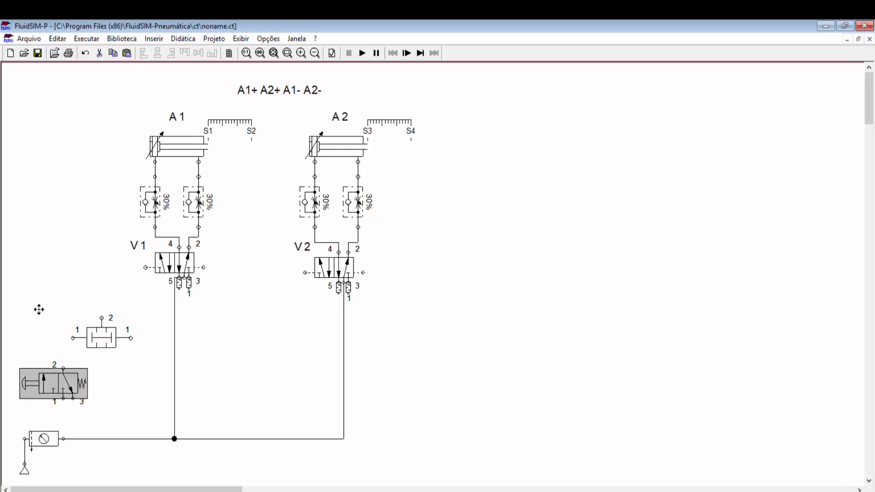
key("ctrl+c")
key("ctrl+v")
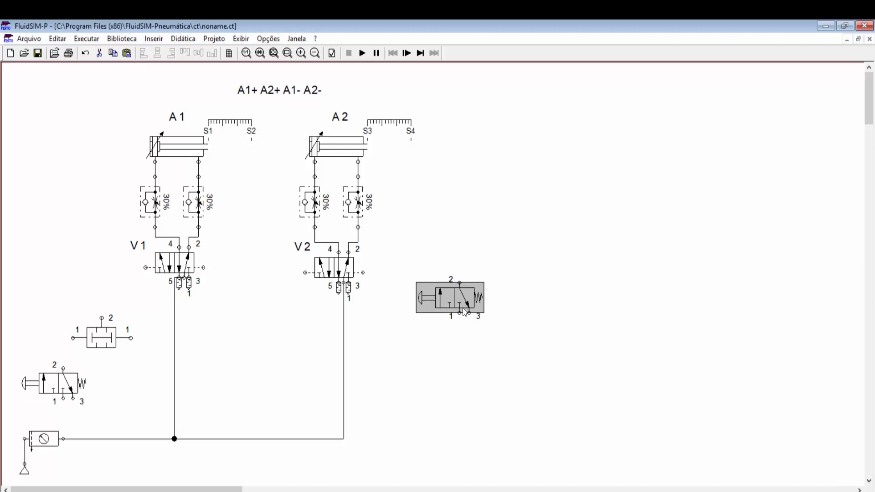
left_click_drag(460, 294, 146, 383)
left_click(206, 386)
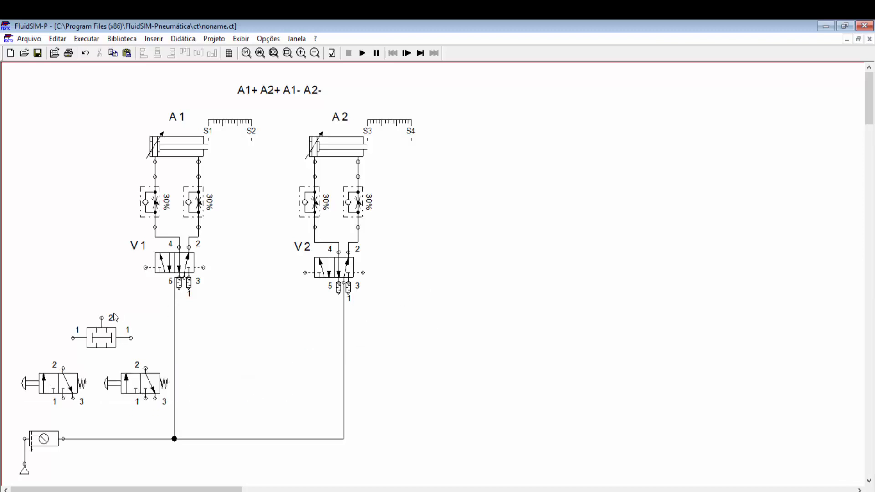
- Replace the copied valve's left manual actuation with a mechanical roller
double_click(141, 398)
left_click(359, 250)
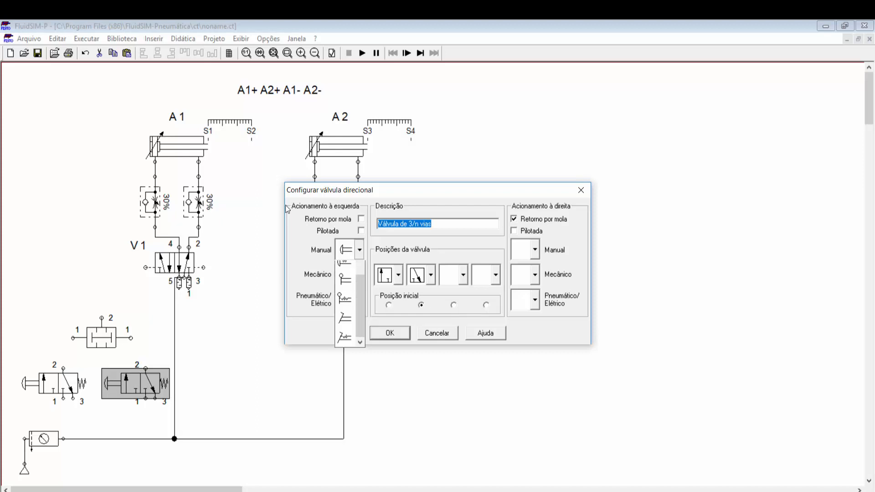
left_click_drag(360, 327, 360, 288)
left_click(347, 273)
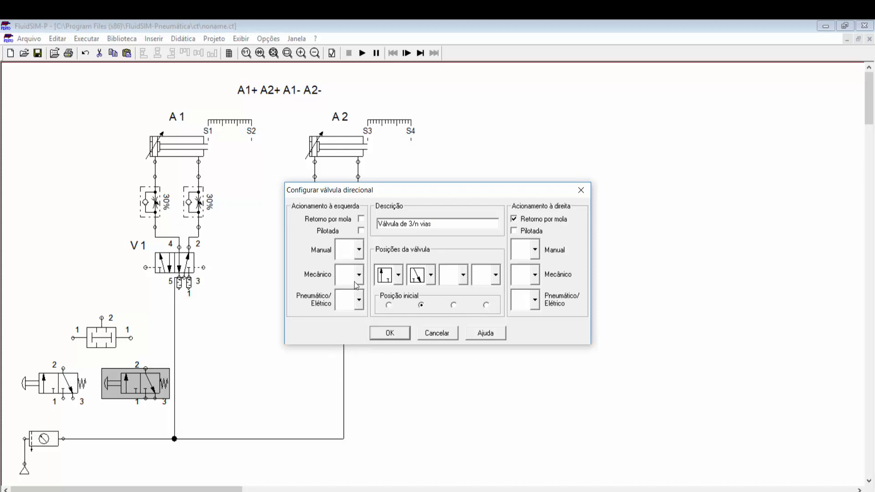
left_click(360, 278)
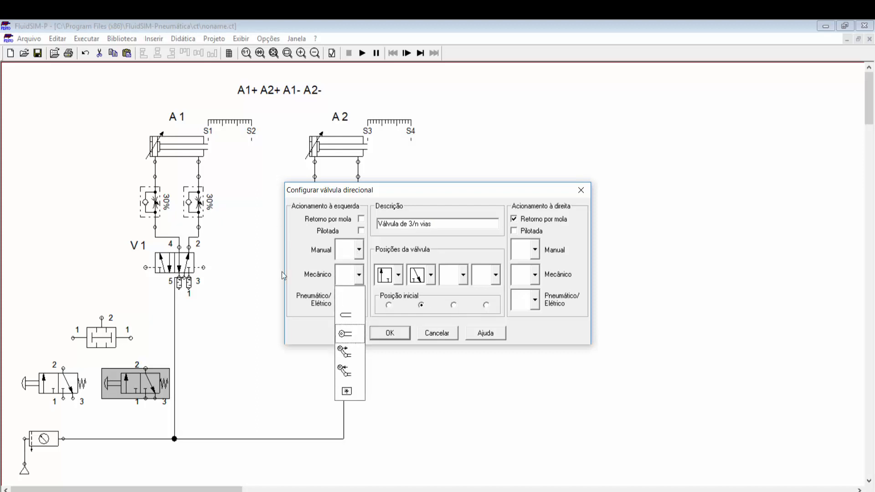
left_click(348, 331)
left_click(385, 333)
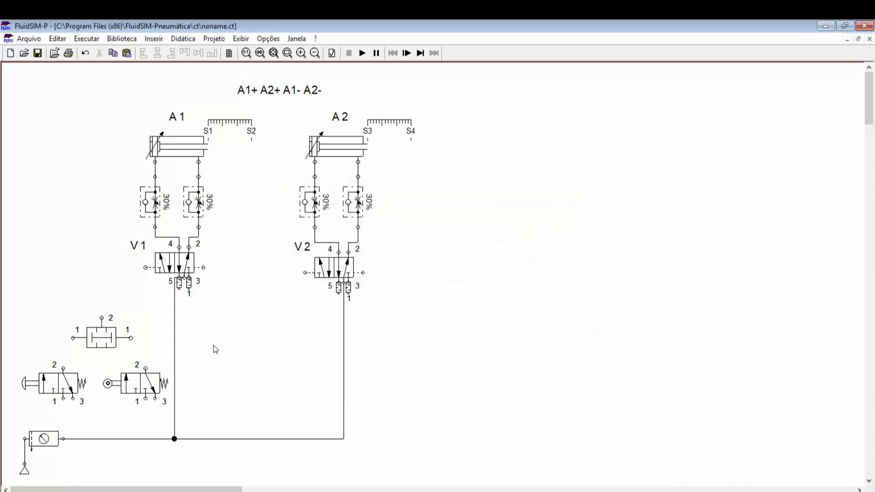
- Duplicate the roller valve and place the copy in the same row, right of V1's supply line
left_click(158, 385)
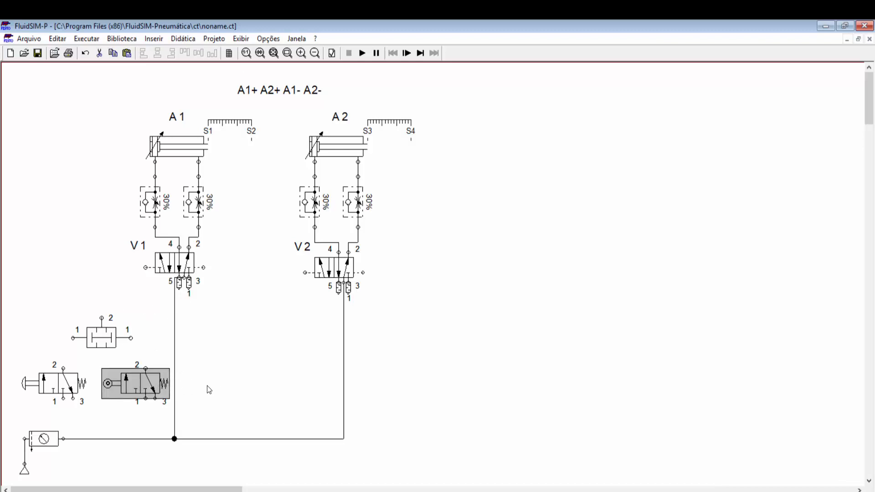
key("ctrl+v")
left_click_drag(455, 294, 225, 383)
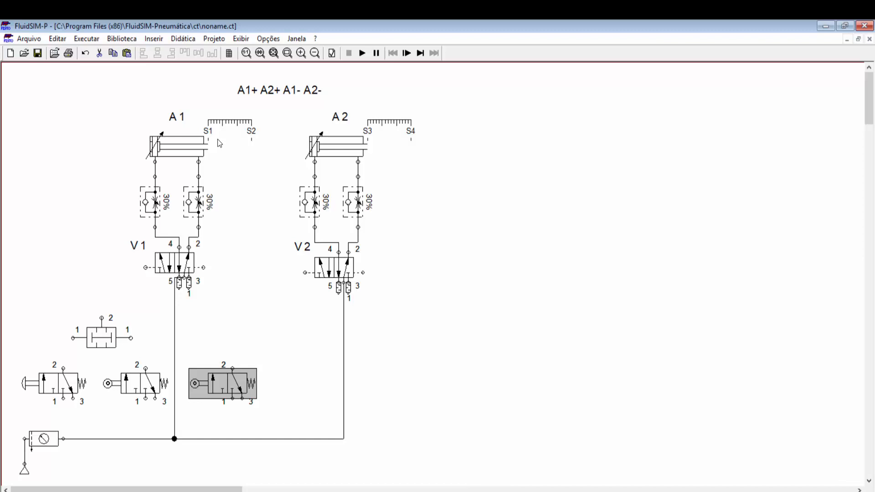
- Check the sensor labels on A1's positioning ruler and label the mechanical connection of the roller valve beside the pushbutton valve S4
double_click(188, 150)
left_click(423, 330)
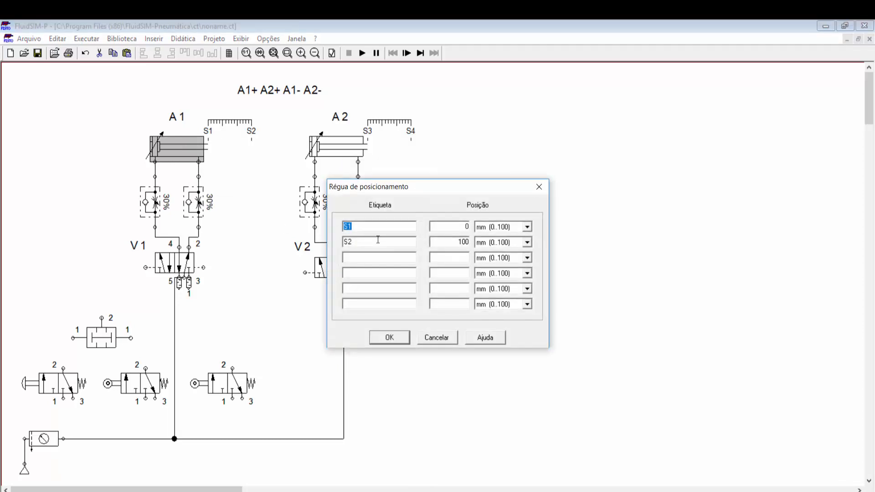
left_click(395, 339)
left_click(418, 356)
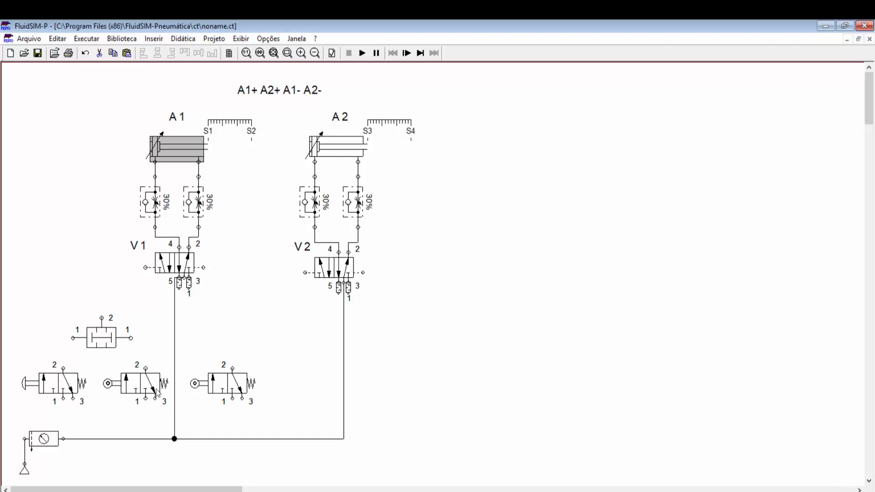
double_click(107, 384)
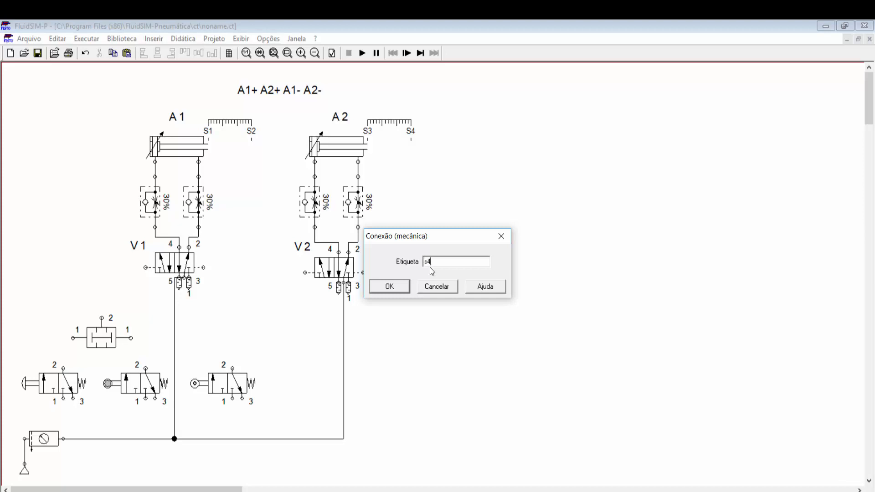
left_click(389, 287)
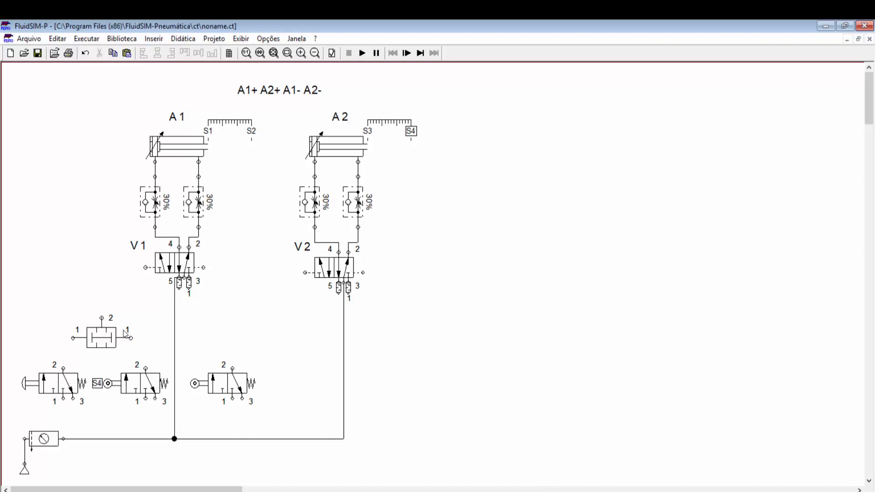
- Make two more copies of the unlabelled roller valve and place them in the row on either side of V2's supply line
left_click(231, 386)
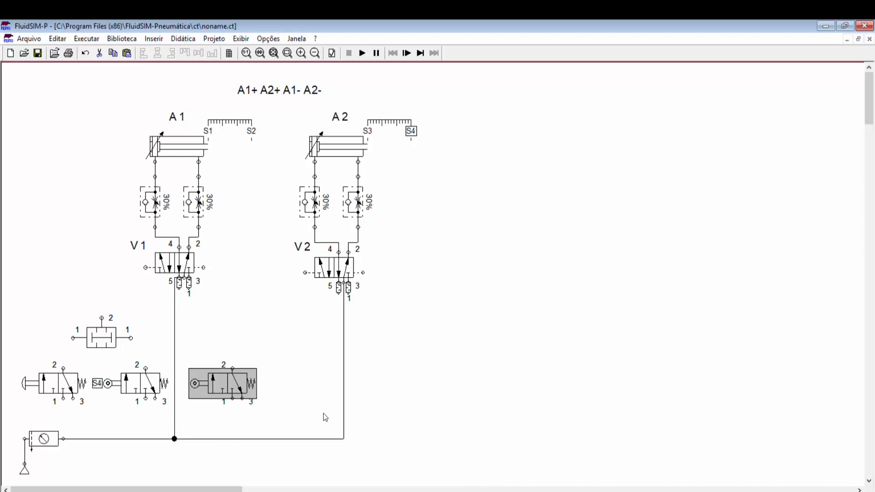
key("ctrl+v")
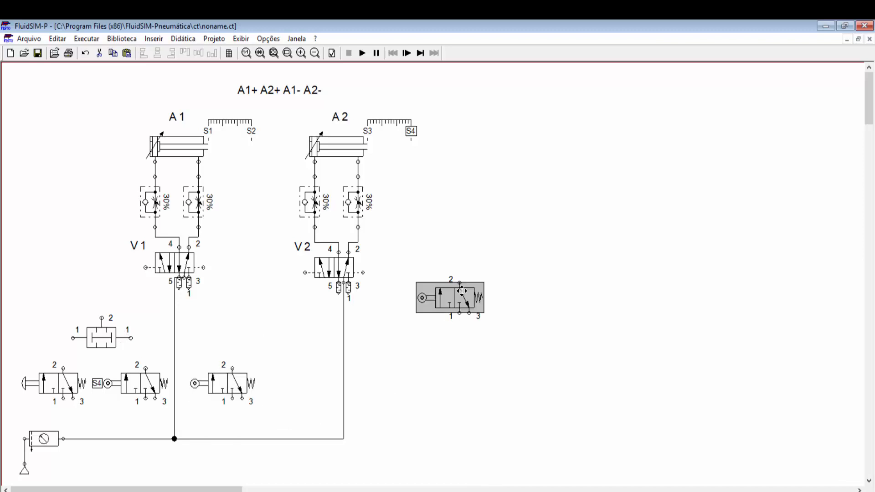
left_click_drag(461, 290, 308, 375)
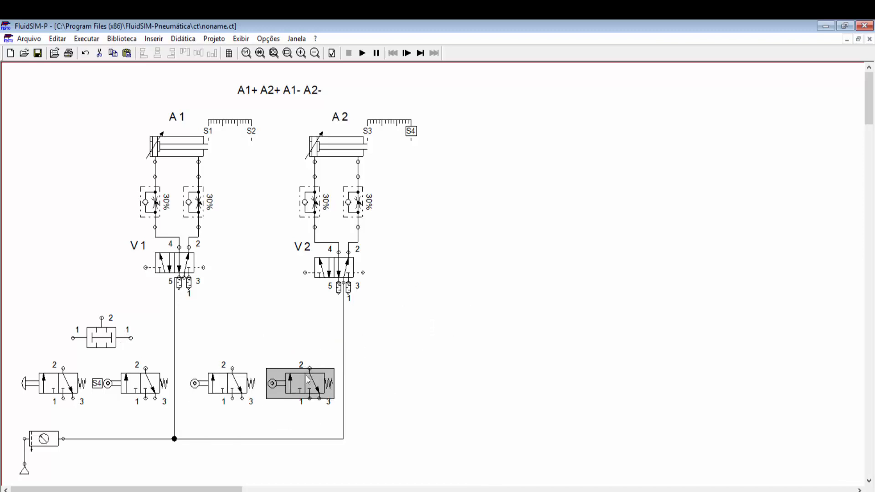
key("ctrl+v")
left_click_drag(459, 318, 399, 390)
- Lower the three left roller valves slightly to align them with the rightmost one
left_click_drag(300, 386, 300, 391)
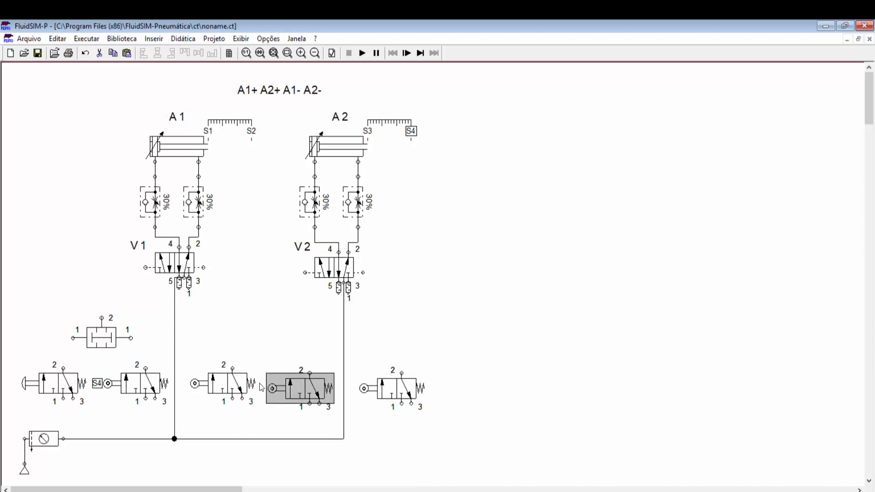
left_click_drag(243, 385, 243, 391)
left_click_drag(146, 386, 146, 392)
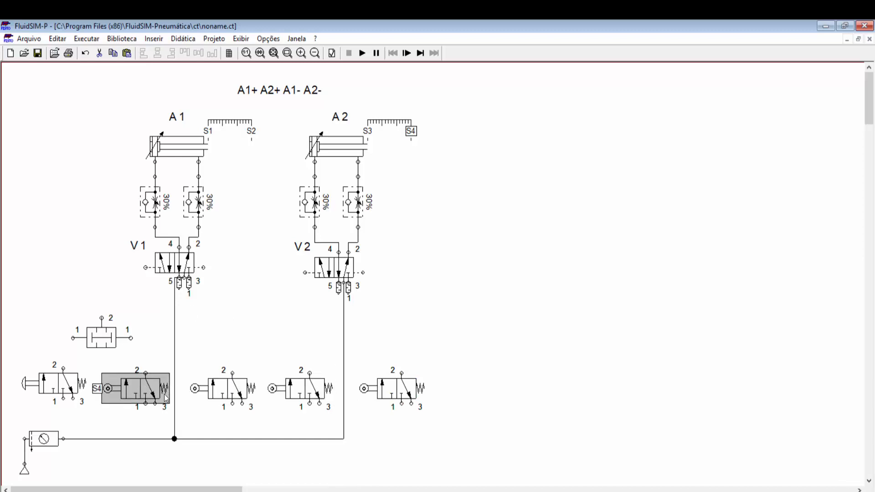
left_click(523, 410)
- Shift the pushbutton valve left, away from the S4 label, and place the text label "B 1" just above its button
left_click(85, 396)
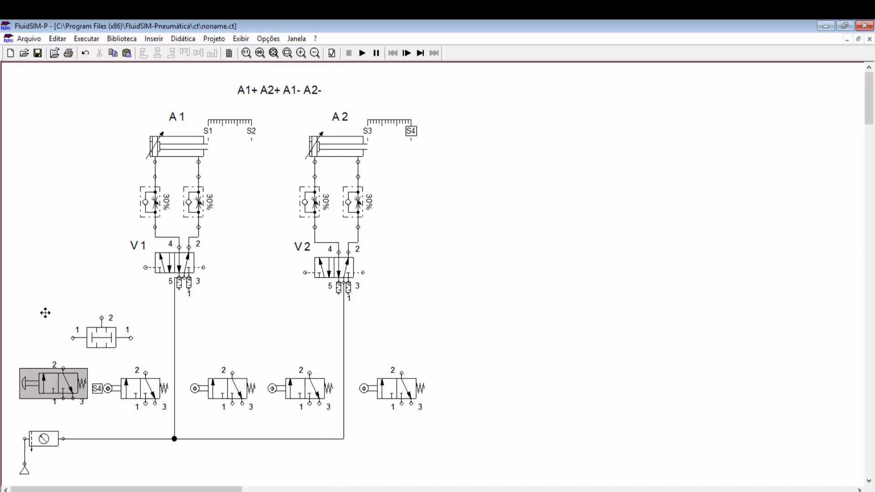
left_click_drag(35, 387, 56, 391)
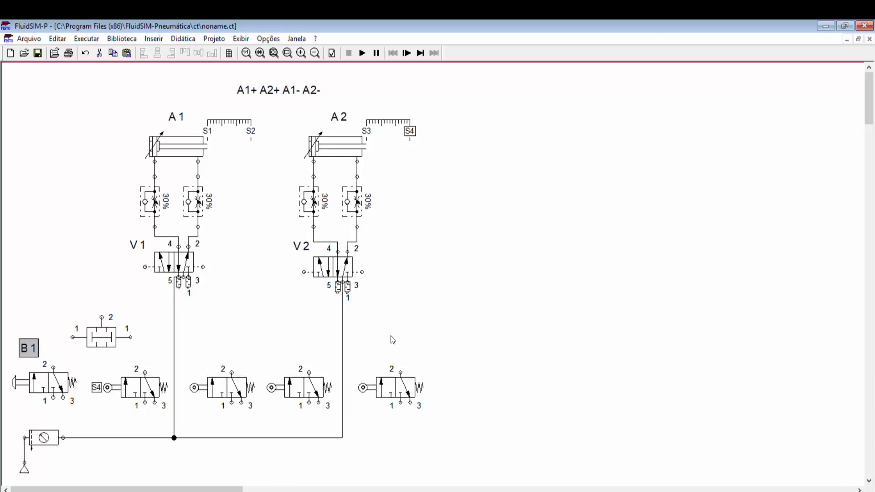
left_click(409, 329)
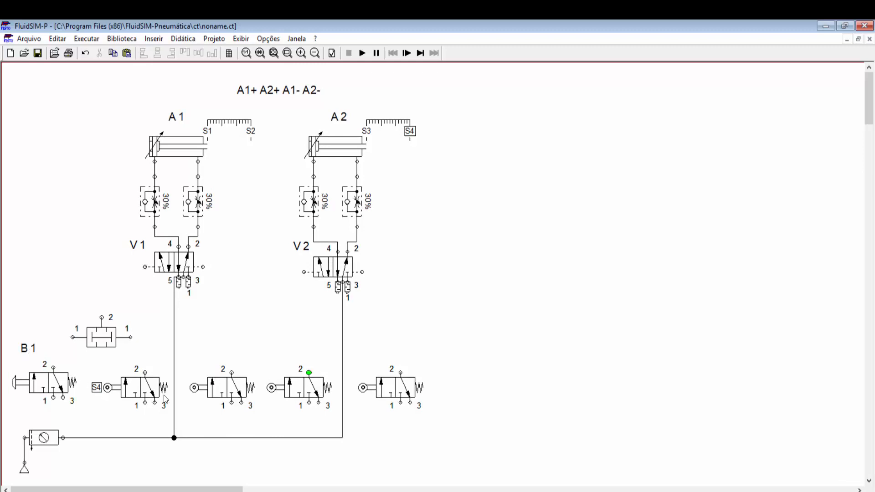
left_click_drag(35, 360, 31, 369)
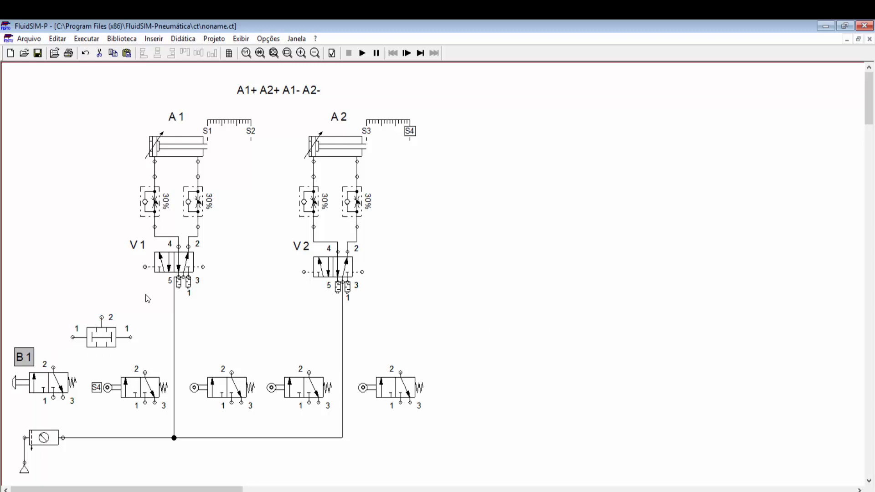
- Connect the outputs of B1 and the S4 valve to the AND valve's inputs, and the second roller valve's output to V1's right pilot port
left_click_drag(53, 368, 73, 338)
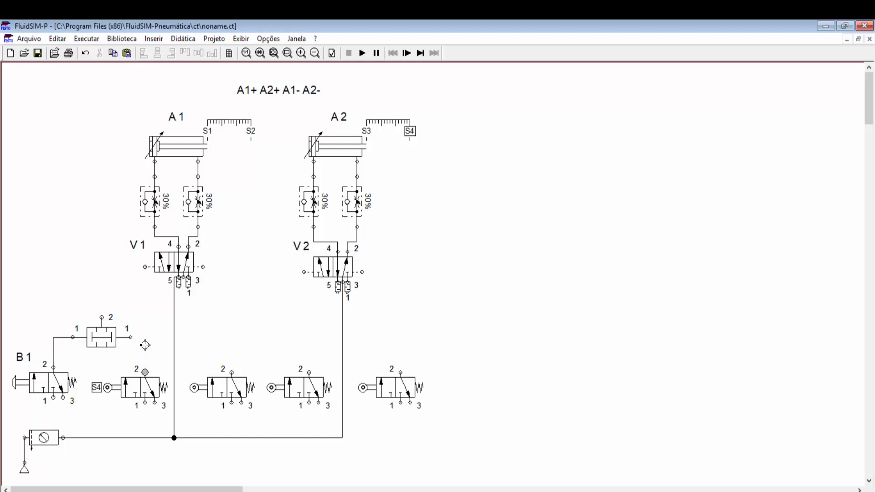
left_click_drag(131, 338, 145, 372)
mouse_move(231, 370)
left_mouse_down()
mouse_move(220, 287)
mouse_move(203, 266)
left_mouse_up()
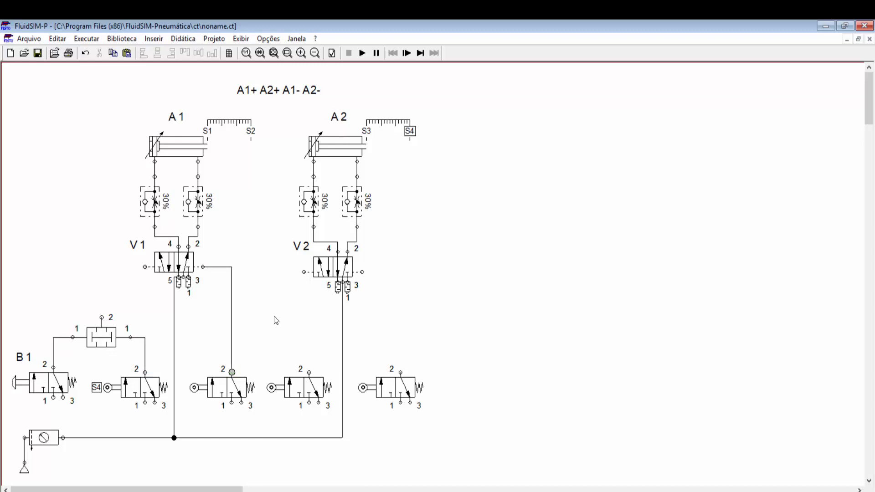
- Connect the third and fourth roller valves' outputs to V2's left and right pilot ports, nudging the third valve left and the fourth down
mouse_move(309, 372)
left_mouse_down()
mouse_move(246, 301)
mouse_move(304, 272)
left_mouse_up()
left_click(325, 394)
left_click_drag(313, 393, 308, 393)
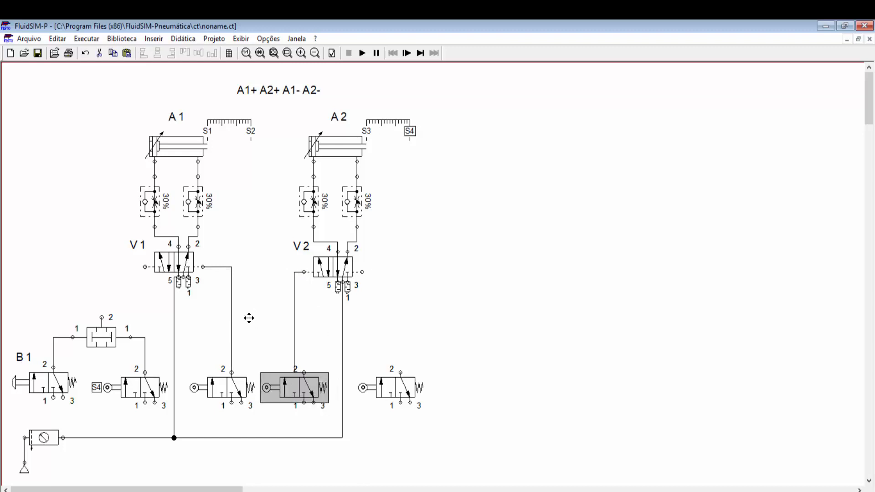
left_click_drag(400, 372, 361, 272)
left_click(391, 395)
left_click_drag(390, 395, 390, 400)
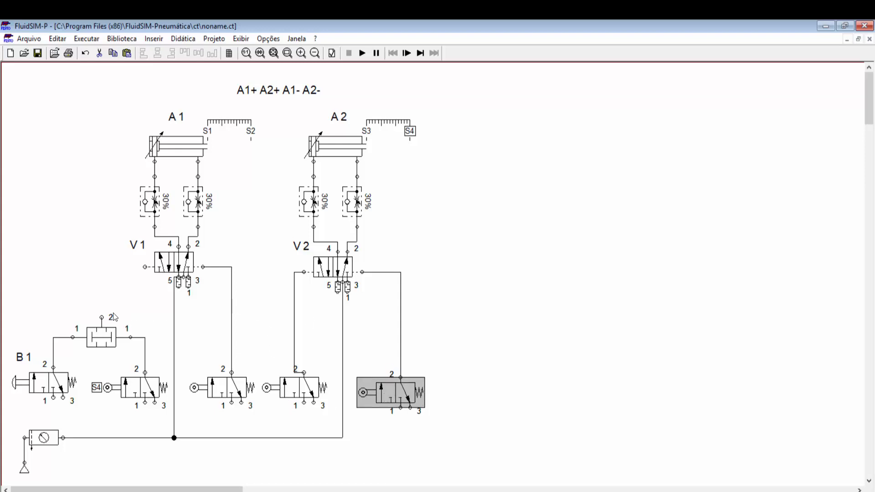
- Connect the AND valve's output to V1's left pilot port and set this line's type to control line (Linha de controle)
left_click(102, 318)
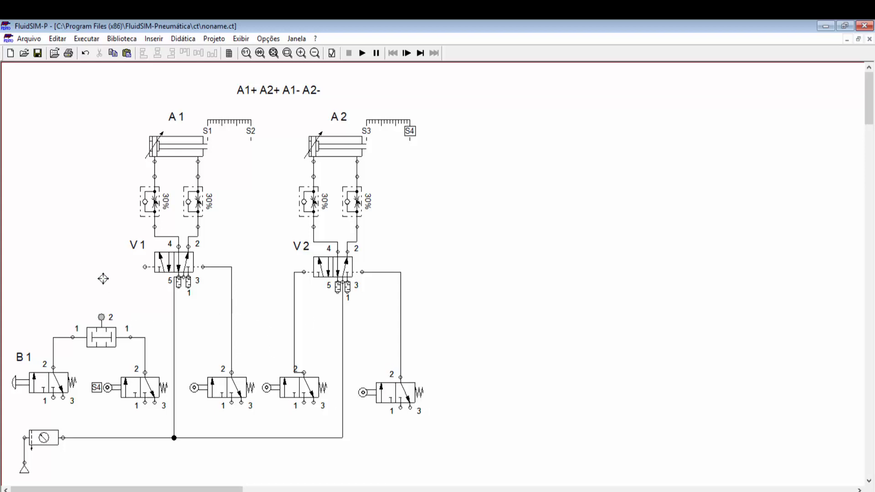
left_click(144, 265)
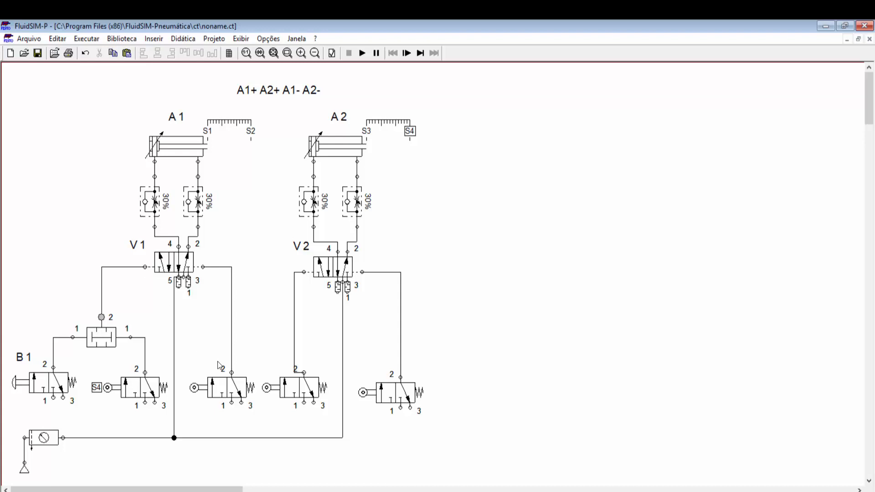
double_click(101, 286)
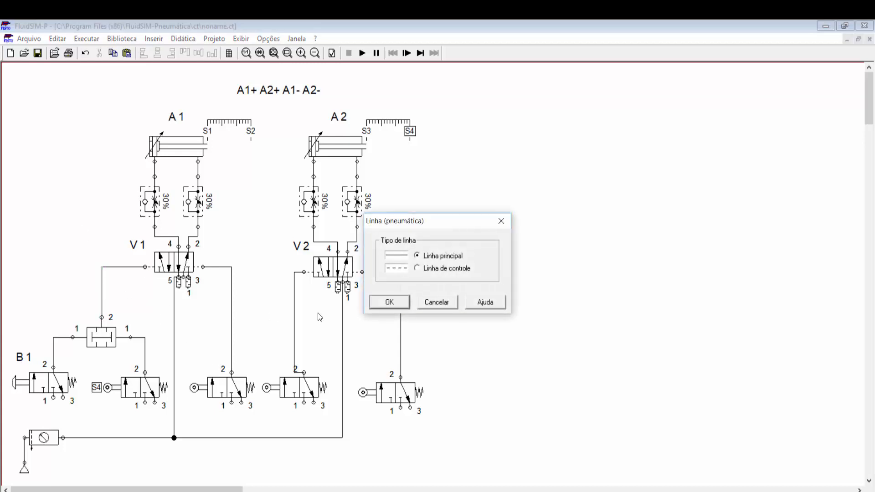
left_click(417, 268)
left_click(393, 301)
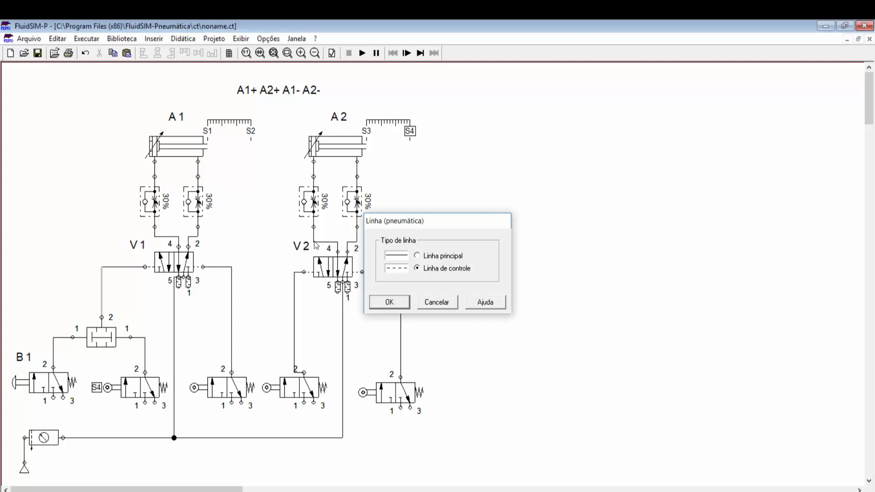
- Set the line from V1's right pilot and both of V2's pilot lines to control line (Linha de controle)
left_click(227, 301)
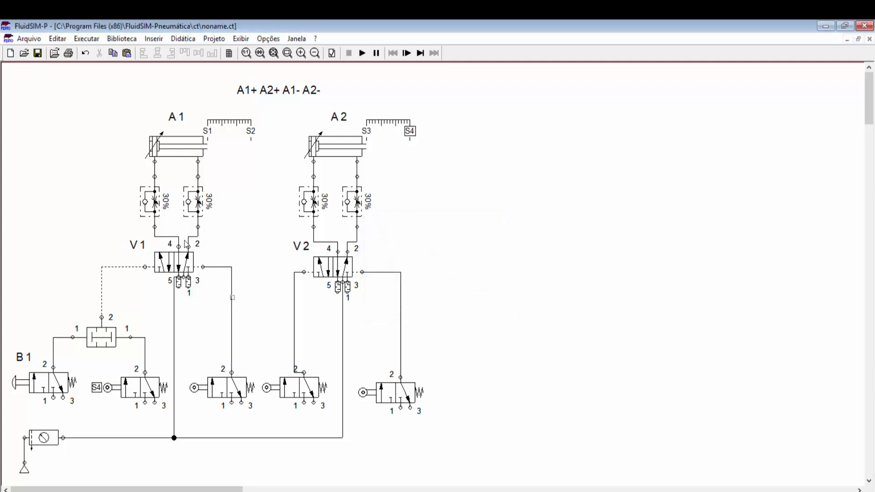
double_click(231, 299)
left_click(418, 268)
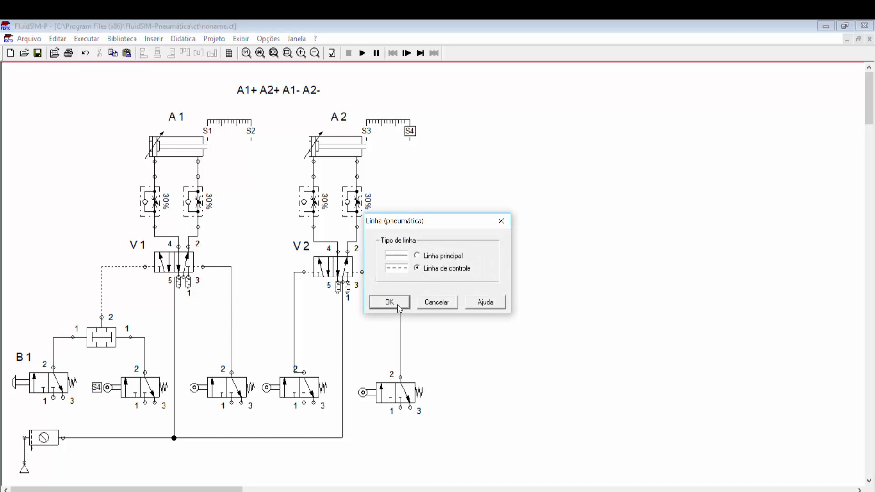
left_click(396, 303)
double_click(295, 321)
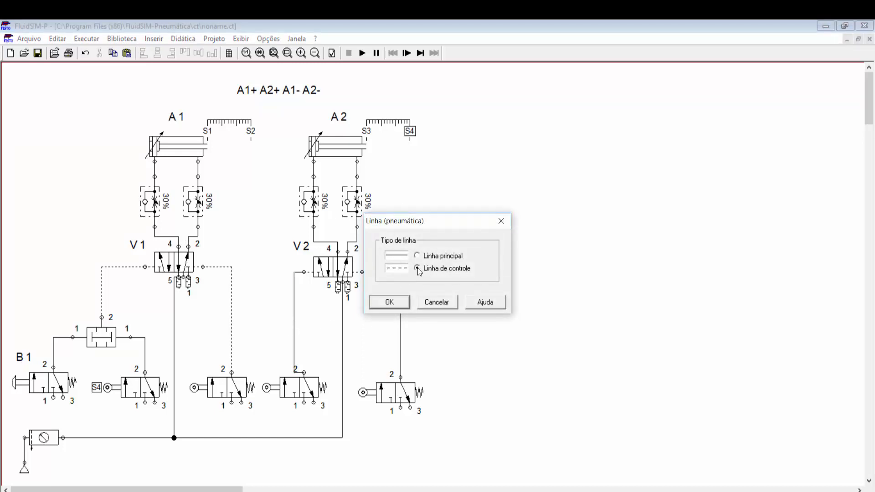
left_click(390, 302)
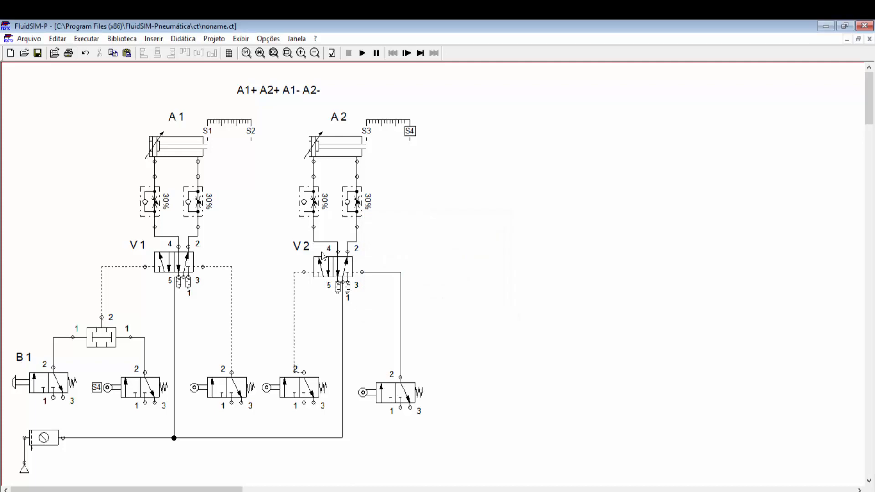
double_click(401, 311)
left_click(417, 269)
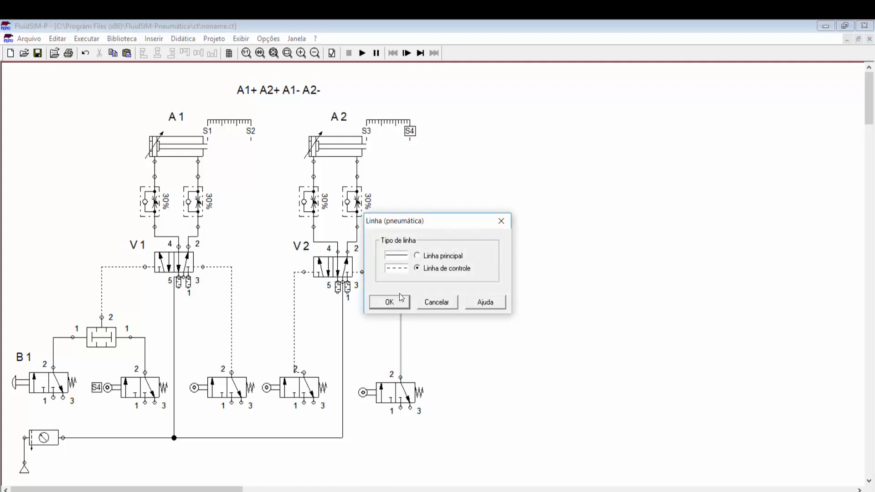
left_click(393, 302)
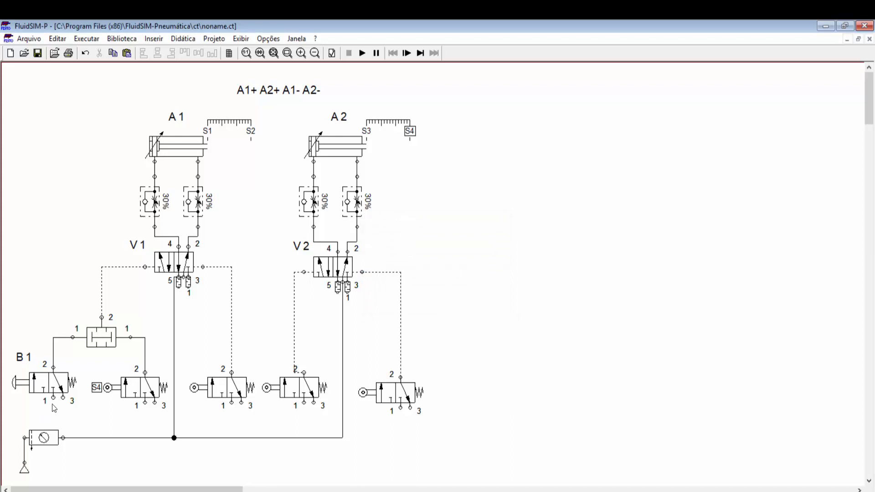
- Connect port 1 of B1 and the S4 valve to the main supply line, and straighten V1's supply line and its junction slightly right
left_click_drag(54, 398, 75, 436)
left_click_drag(145, 404, 145, 438)
left_click_drag(174, 306, 184, 307)
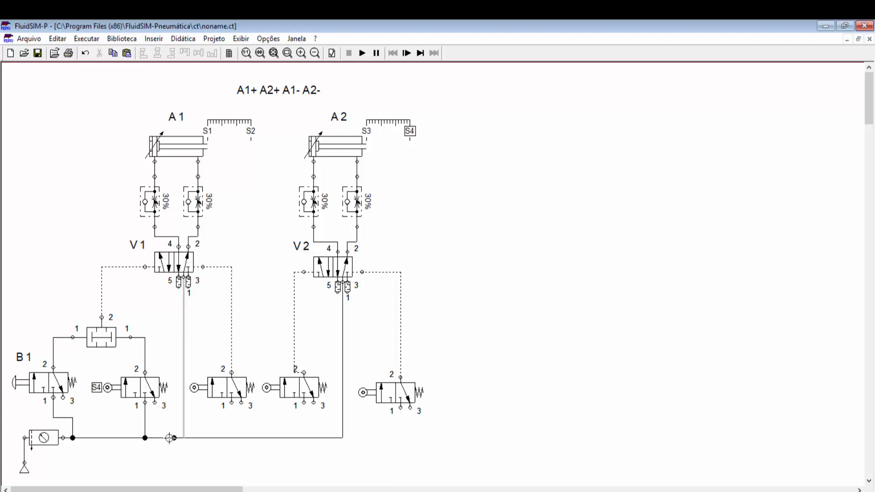
left_click_drag(174, 438, 183, 438)
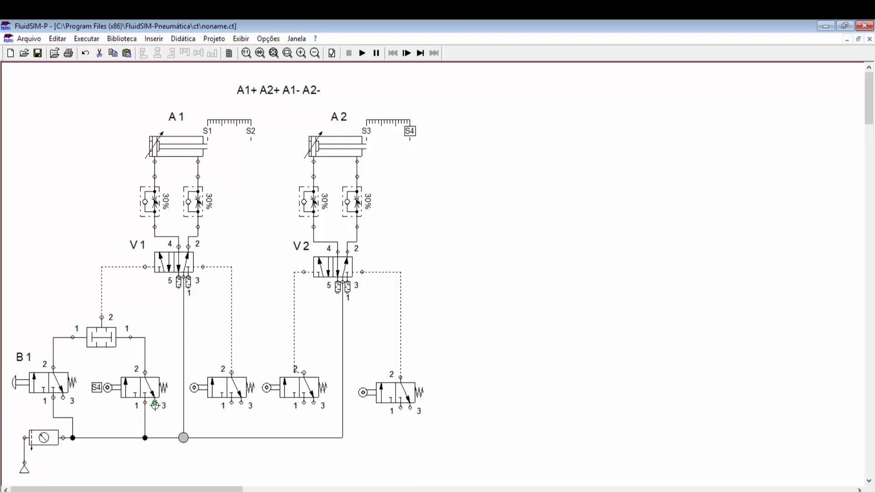
- Connect port 1 of the other three roller valves to the main supply line
left_click_drag(231, 403, 234, 437)
left_click_drag(304, 404, 304, 438)
left_click_drag(401, 408, 343, 436)
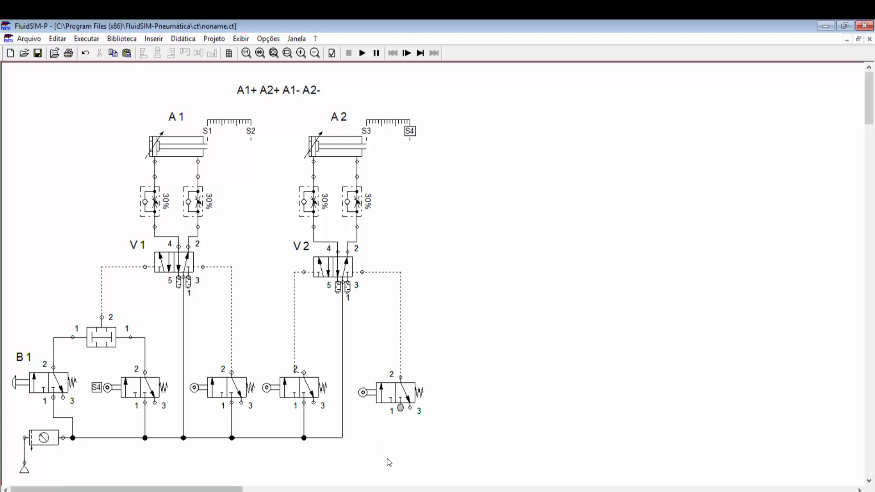
left_click_drag(400, 409, 343, 437)
- Fit silencers to exhaust port 3 of the two roller valves that pilot V2
double_click(410, 407)
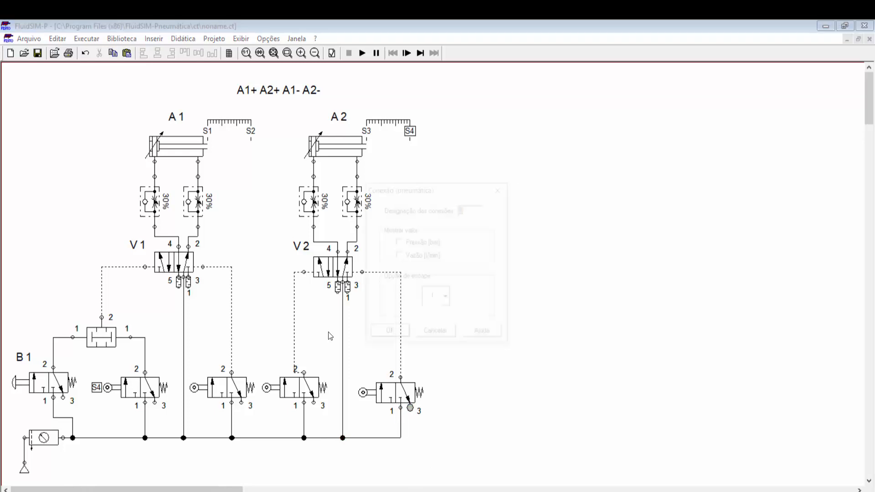
left_click(447, 300)
left_click(435, 395)
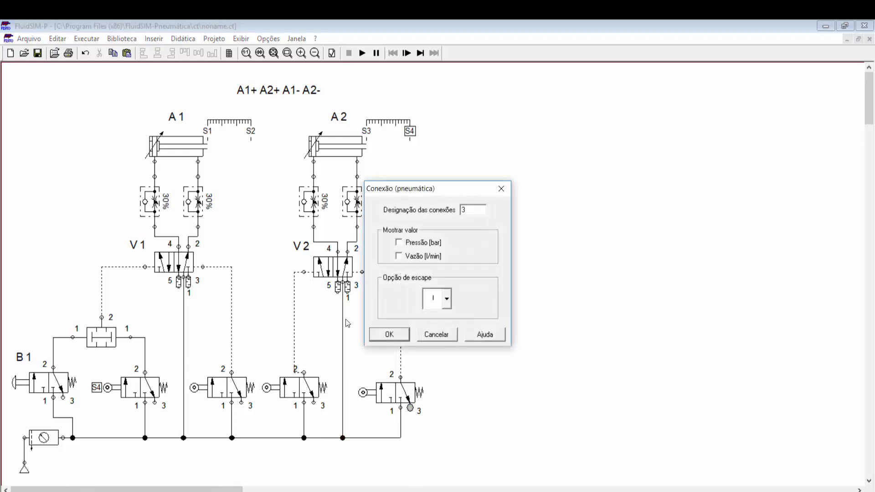
left_click(407, 334)
double_click(314, 403)
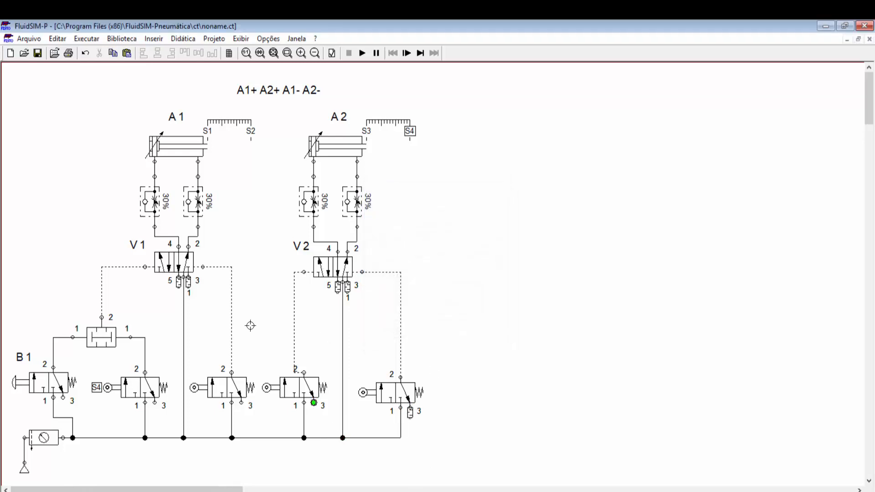
left_click(446, 300)
left_click(432, 397)
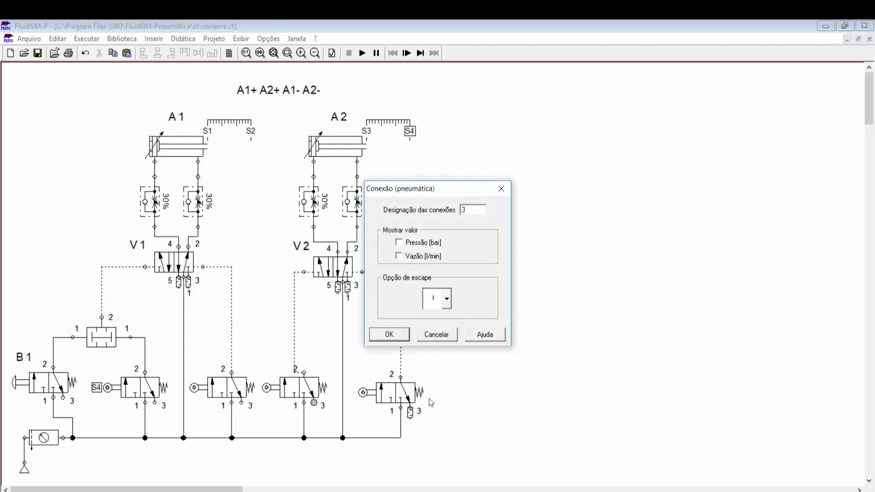
key("Return")
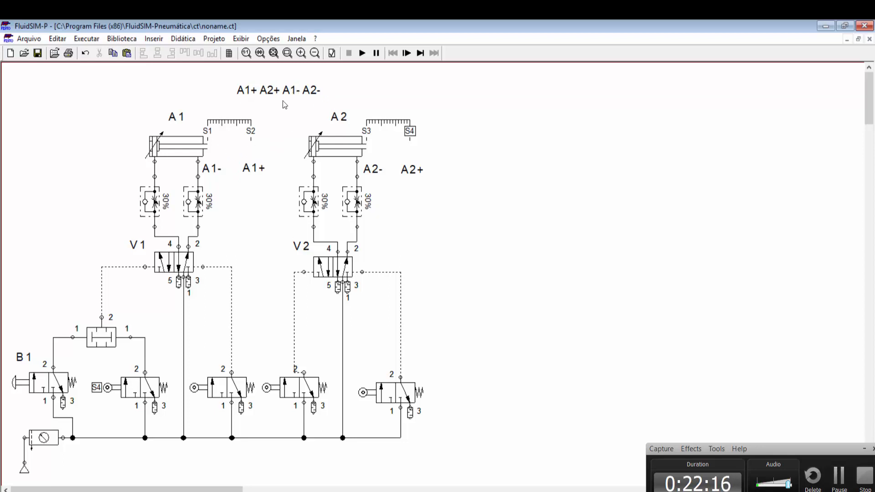
- Relabel the mechanical connection of the roller valve beside B1 as S3 and label the valve feeding V2's left pilot S2
mouse_move(211, 127)
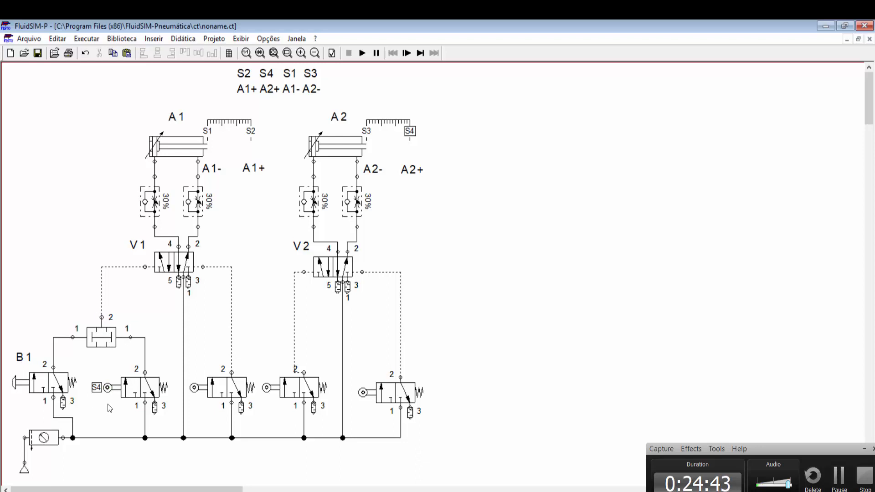
double_click(107, 387)
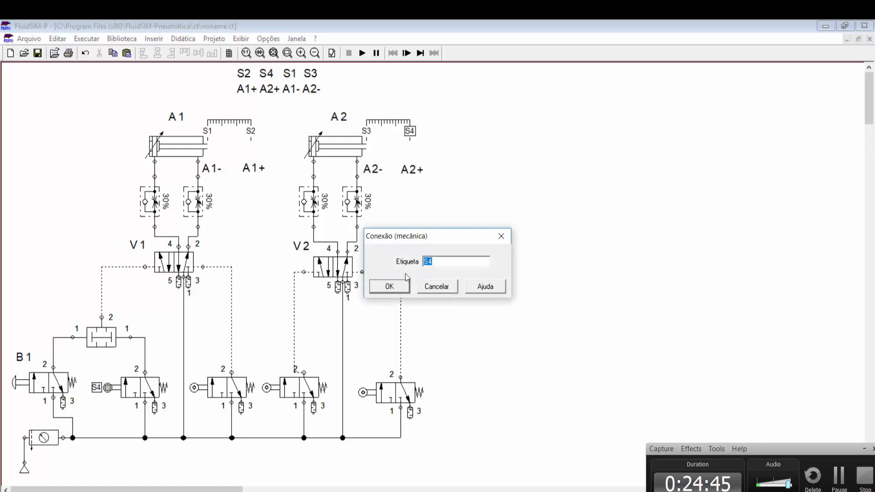
type("S3")
left_click(389, 287)
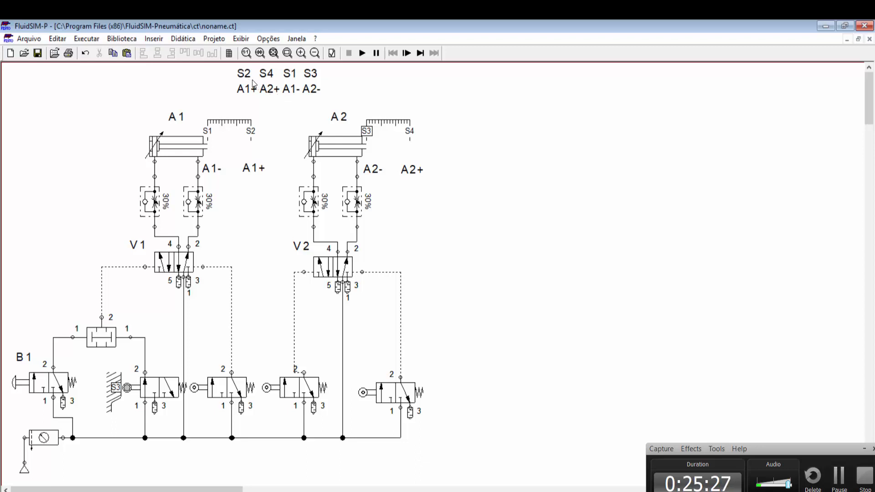
double_click(267, 388)
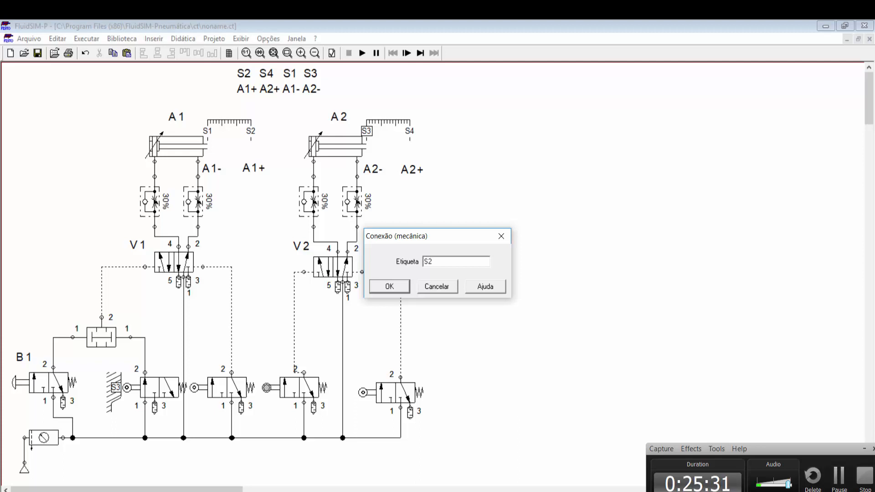
left_click(390, 286)
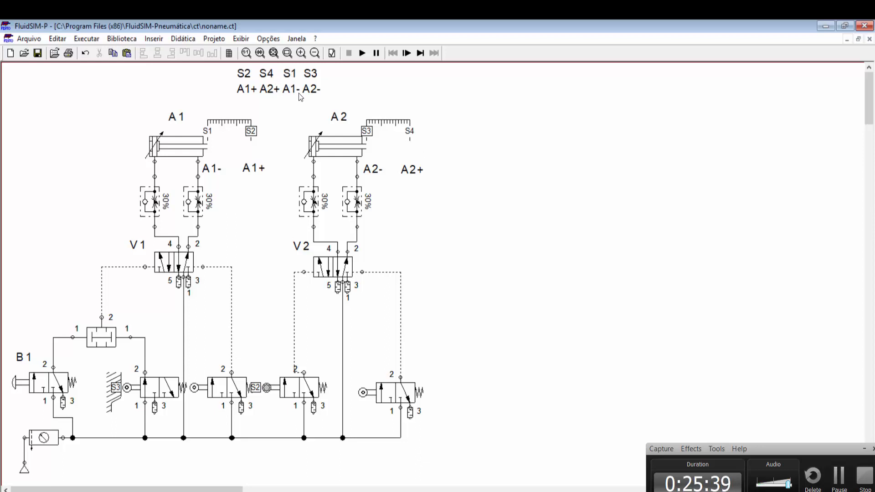
left_click(202, 267)
double_click(194, 387)
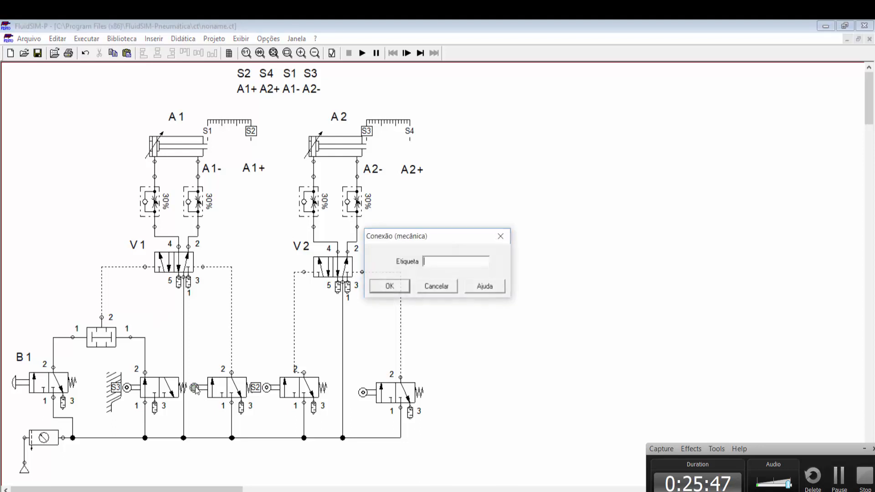
type("A1")
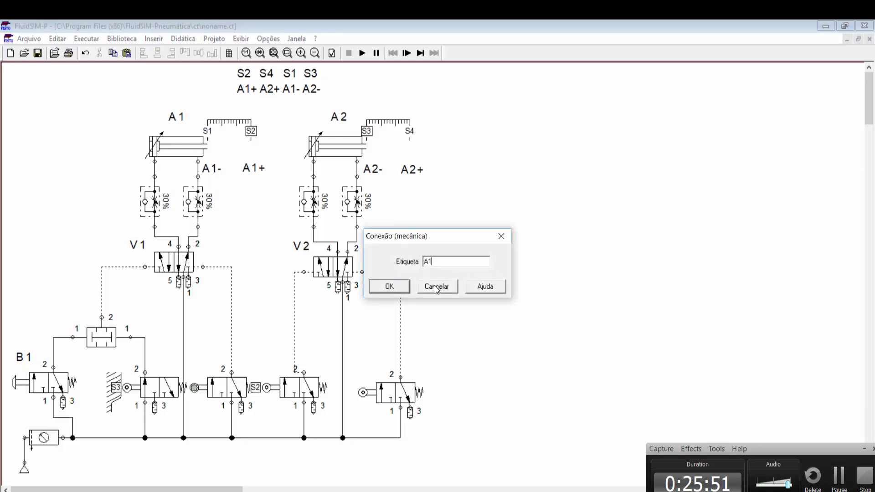
left_click(434, 289)
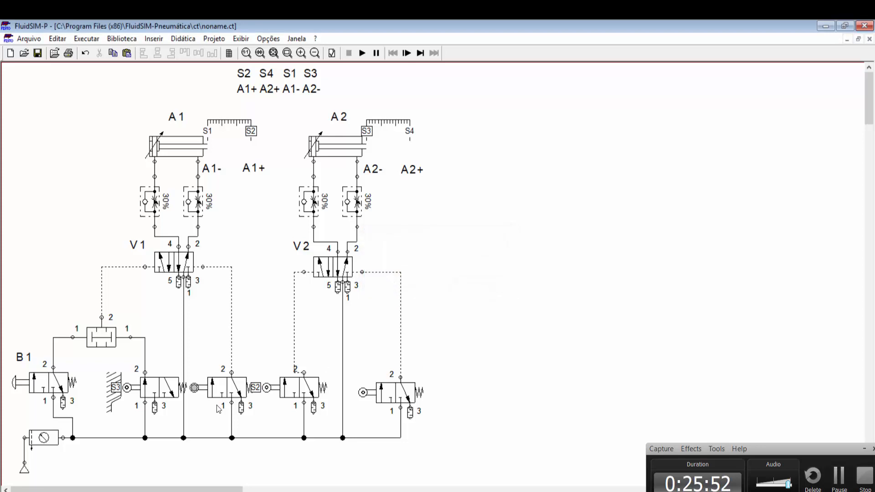
- Label the roller valve feeding V1's right pilot S4 and the one feeding V2's right pilot S1
double_click(195, 388)
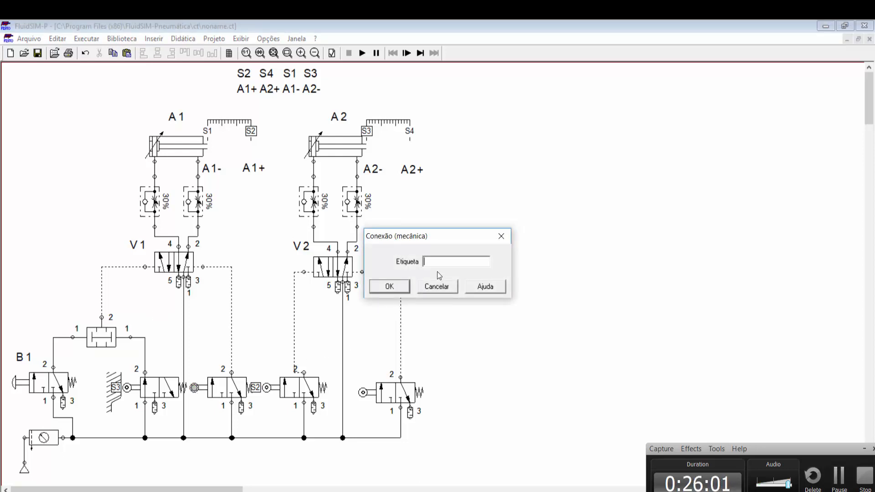
type("s4")
left_click(398, 286)
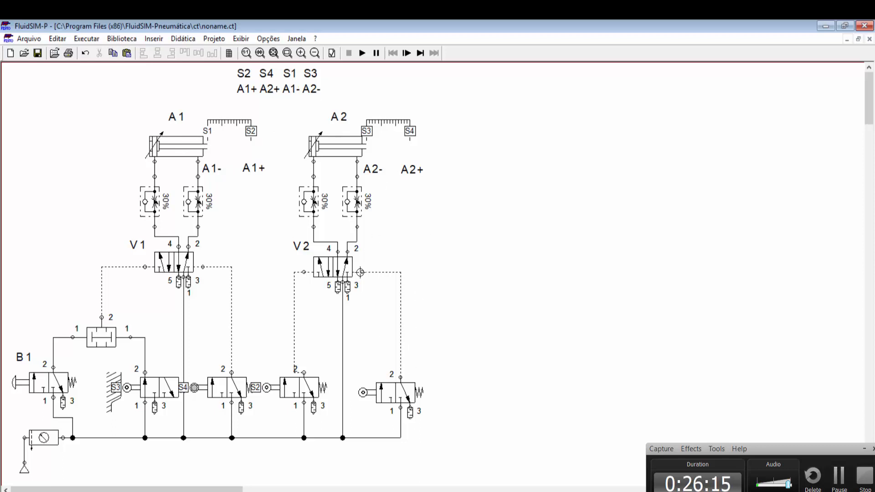
double_click(363, 393)
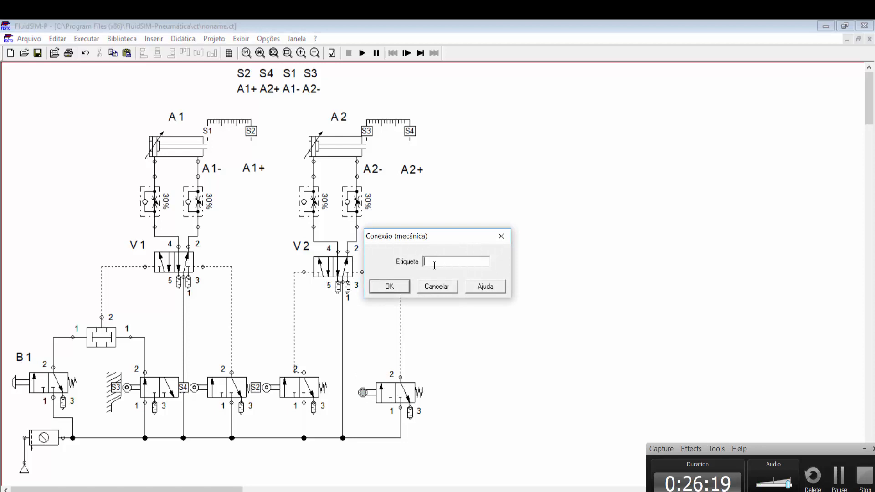
type("s1")
left_click(397, 289)
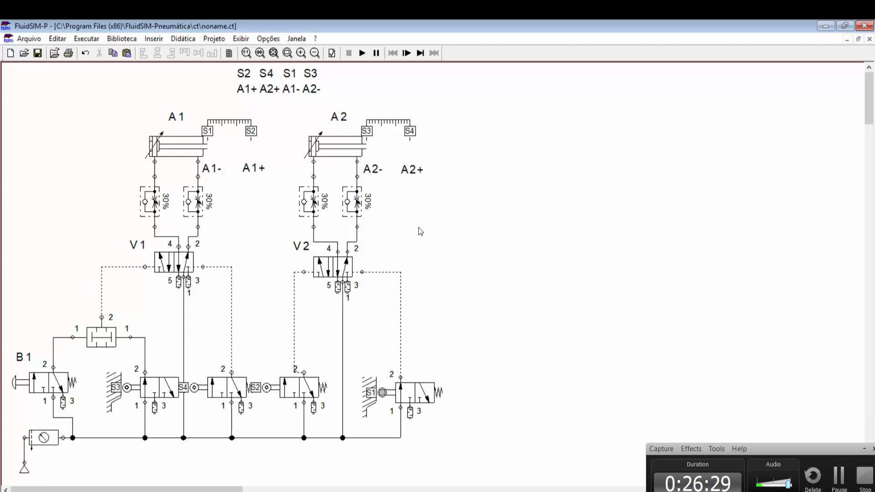
- Run the simulation despite the overlapping-line warning, then stop it to return to editing the circuit
left_click(362, 54)
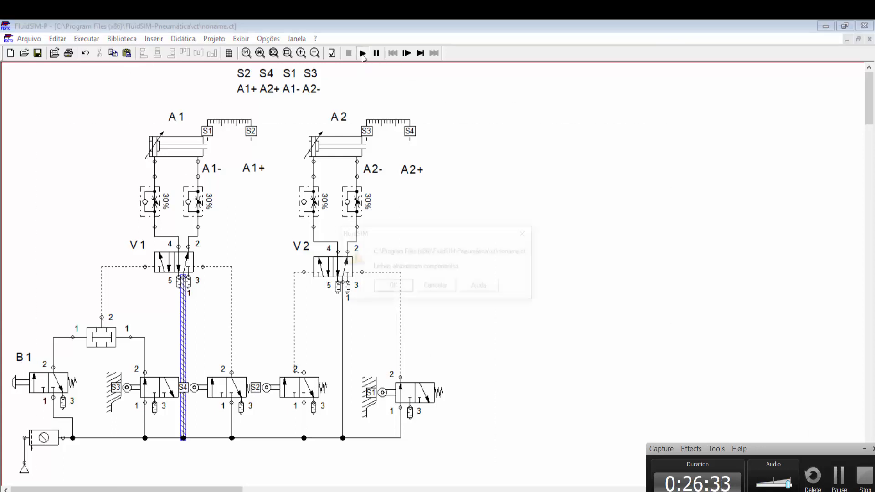
left_click(398, 289)
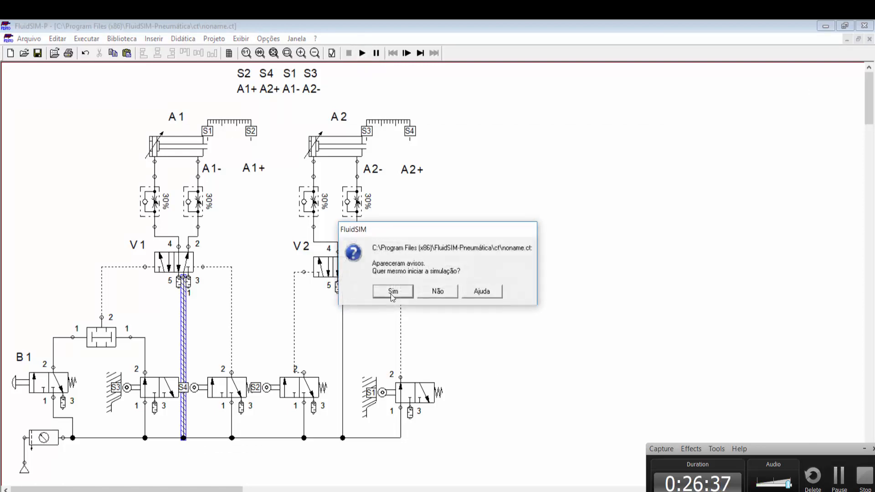
left_click(382, 290)
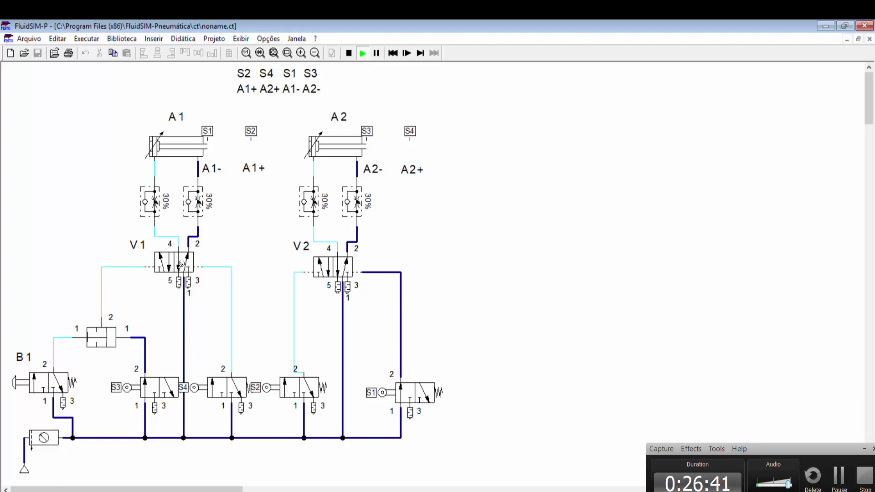
left_click(348, 53)
- Shift valve V1 and its vertical supply line slightly right, away from the neighbouring roller valve
left_click_drag(179, 266, 187, 266)
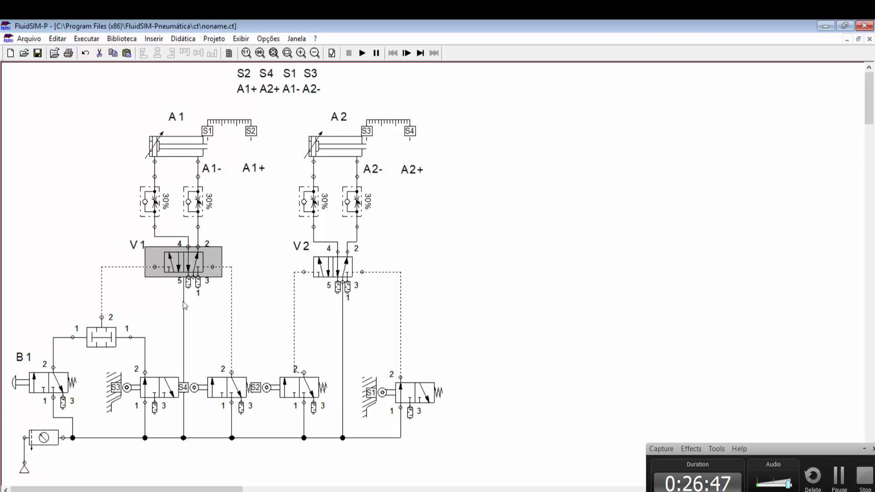
left_click_drag(182, 302, 189, 302)
- Move the whole A2 section right, then shift the S4 roller valve and its supply junction right to clear V1's supply line
left_click_drag(282, 111, 455, 473)
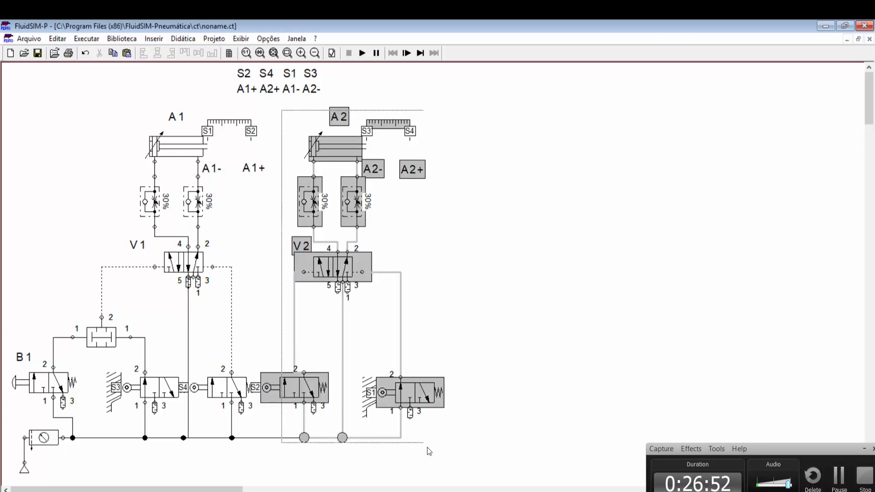
left_click_drag(416, 395, 397, 394)
left_click_drag(228, 371, 244, 384)
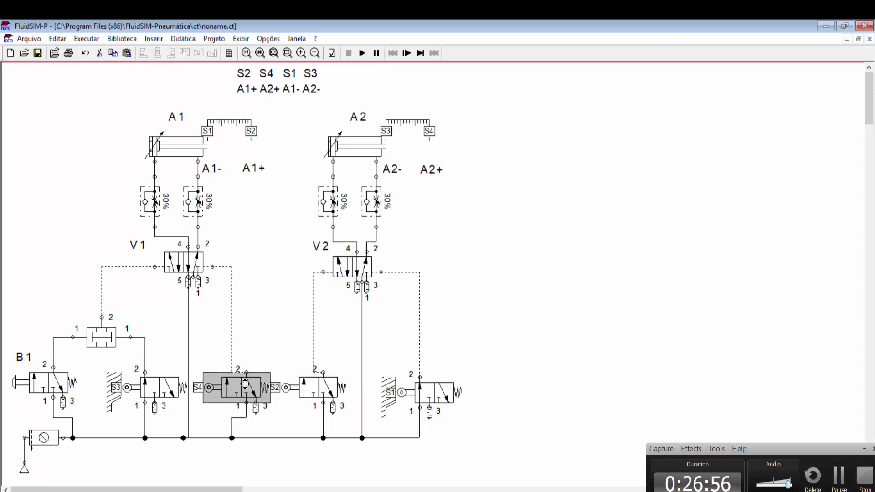
left_click_drag(232, 438, 247, 438)
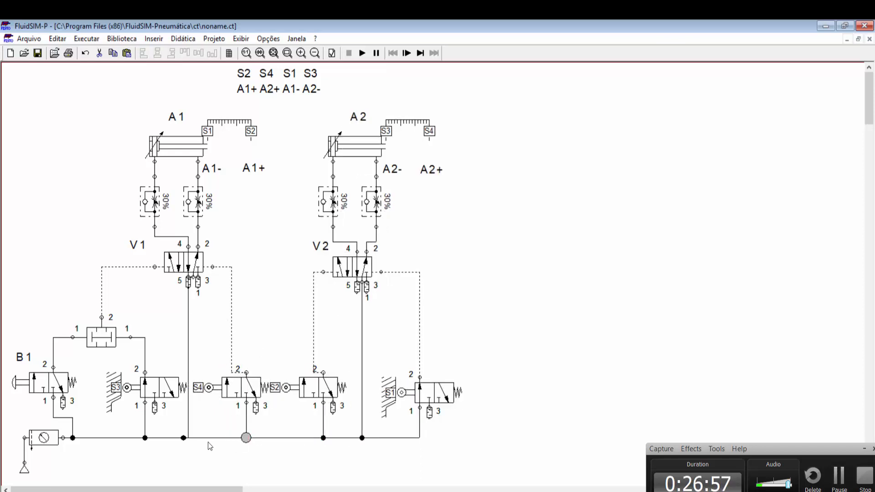
- Realign V1, its vertical supply line and the supply junction so the line runs straight between the S3 and S4 roller valves
left_click_drag(185, 438, 193, 438)
left_click_drag(188, 323, 194, 323)
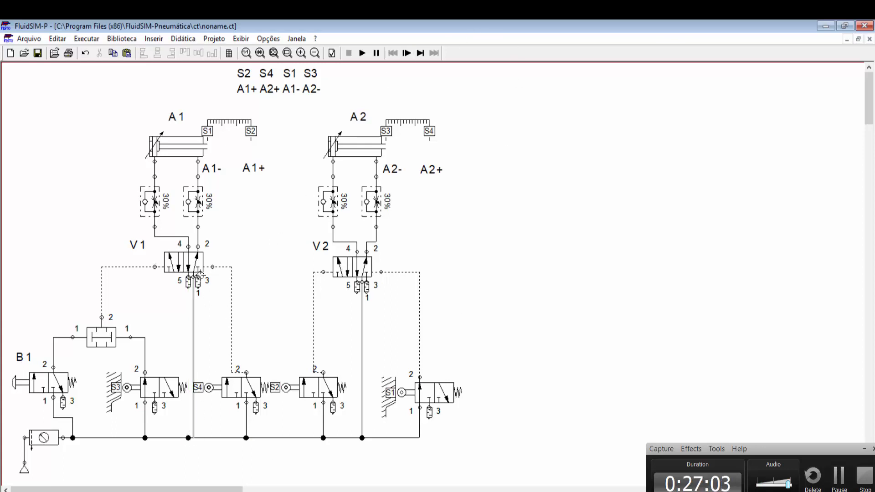
left_click_drag(199, 273, 195, 273)
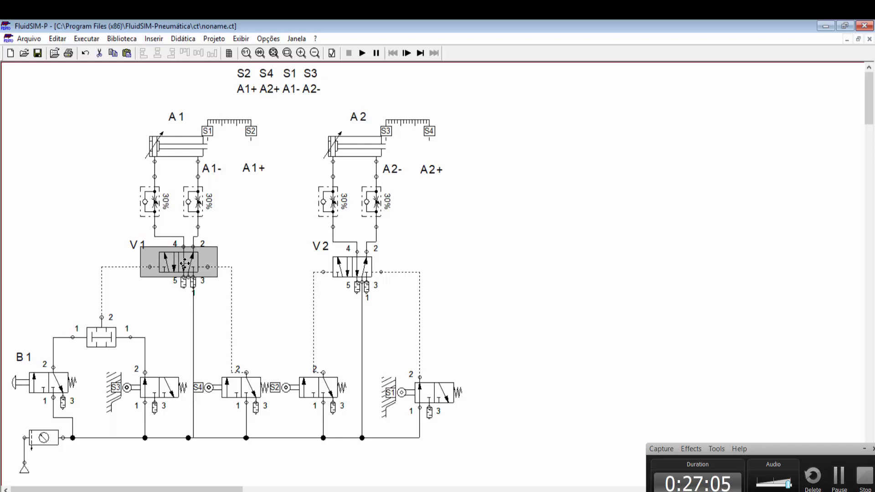
left_click(192, 309)
left_click_drag(187, 308, 185, 309)
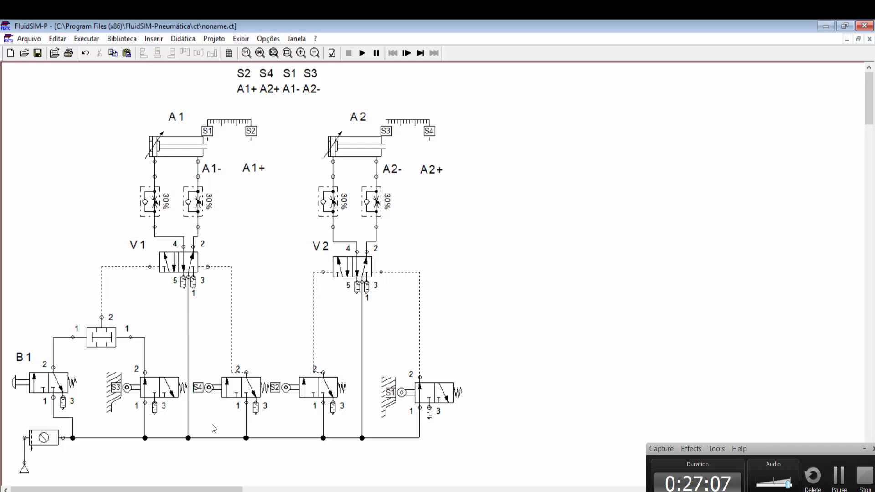
- Start the simulation and actuate start button B1 to run the A1+ A2+ A1- A2- sequence
left_click(362, 53)
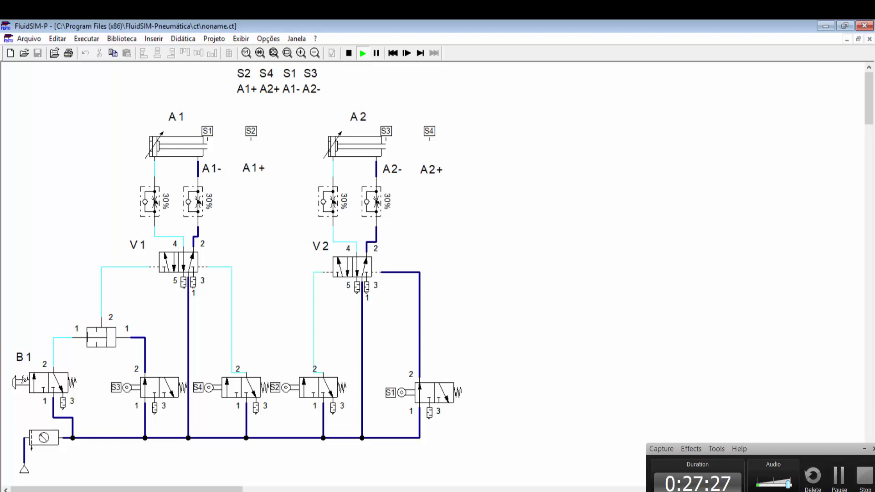
left_click(23, 379)
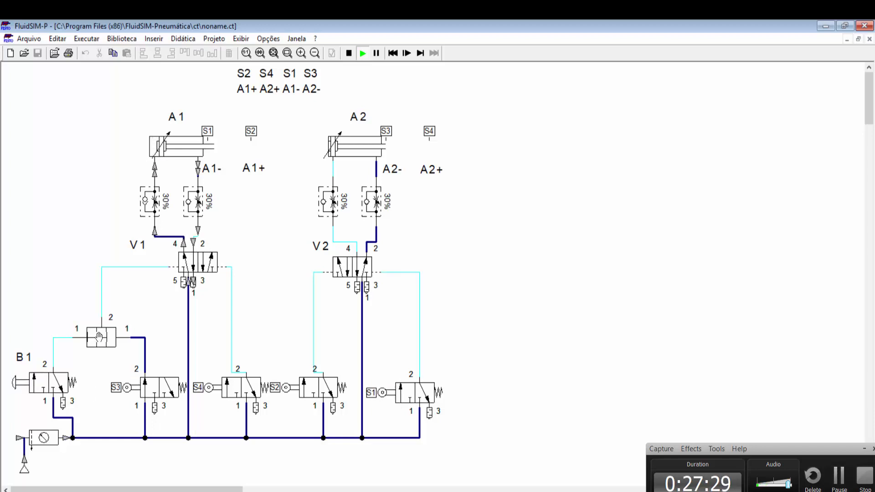